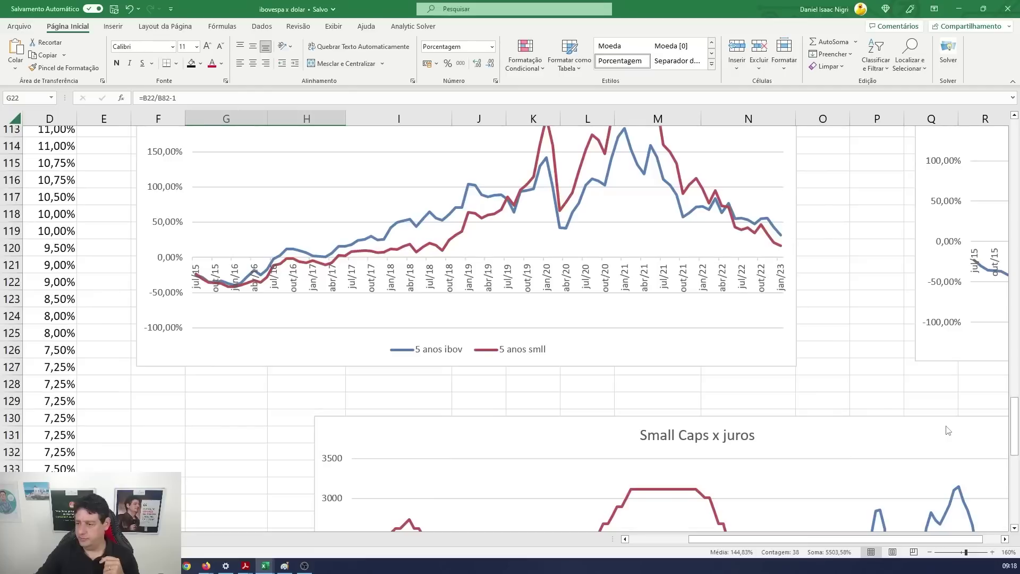
Step: Examine the "Small Caps x juros" line chart across its full width, including the percentage axis and the most recent interest rates
scroll(947, 429, down, 6)
scroll(946, 428, up, 1)
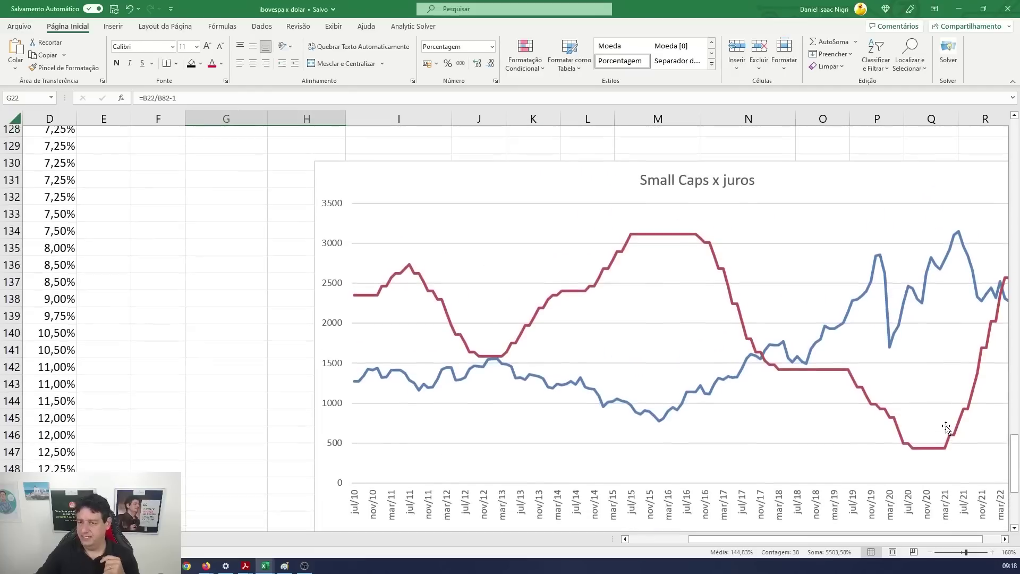
click(1005, 539)
click(1005, 539)
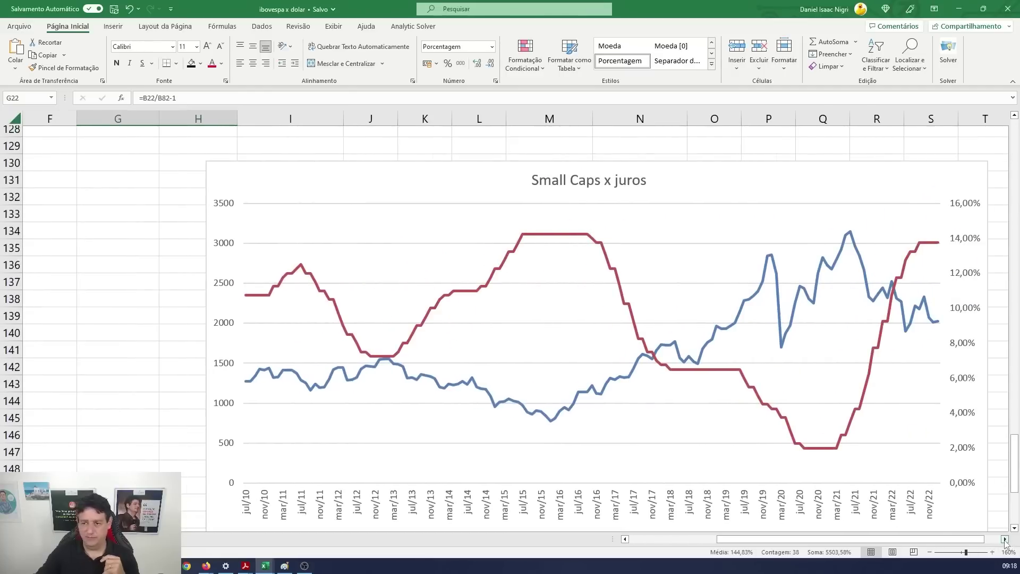
click(1004, 538)
click(1005, 539)
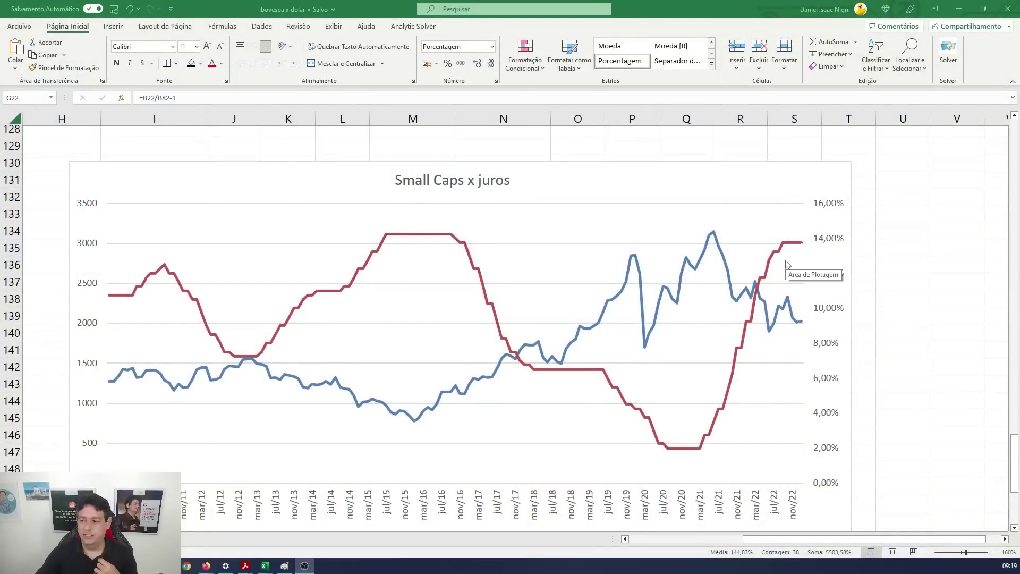
mouse_move(798, 249)
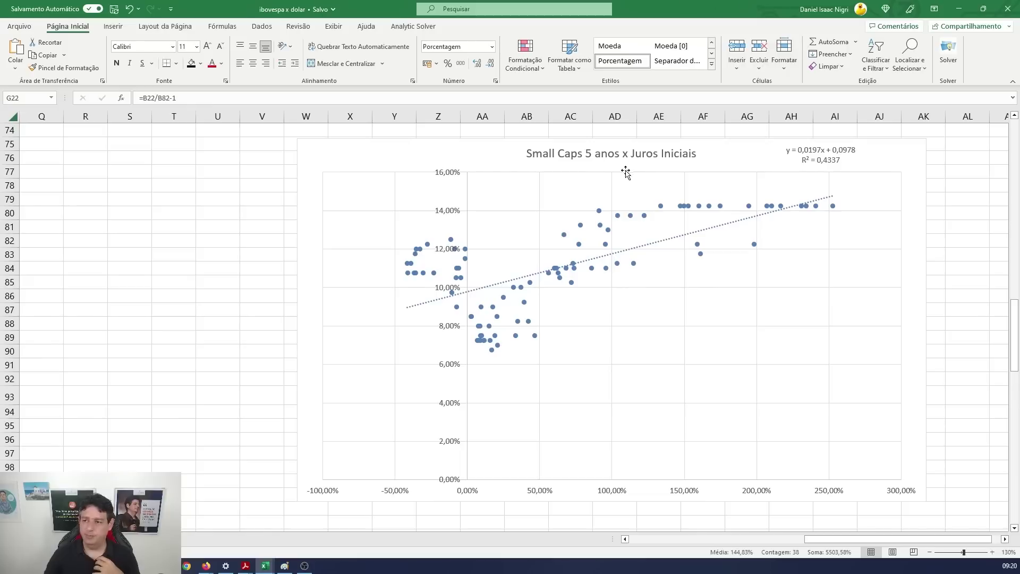
Step: Inspect the points at initial rates of about 14% in the "Small Caps 5 anos x Juros Iniciais" scatter chart
mouse_move(620, 216)
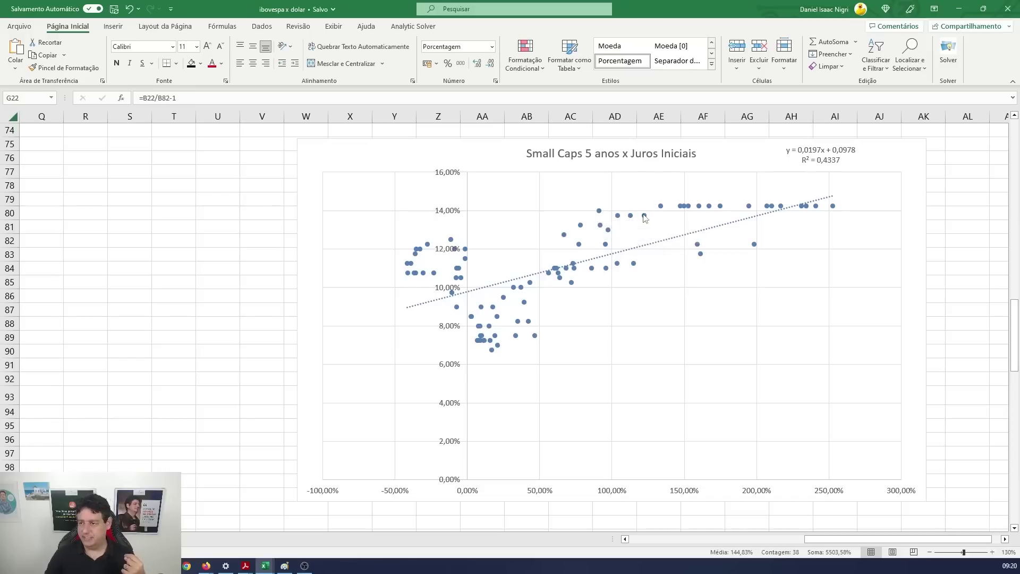
mouse_move(661, 207)
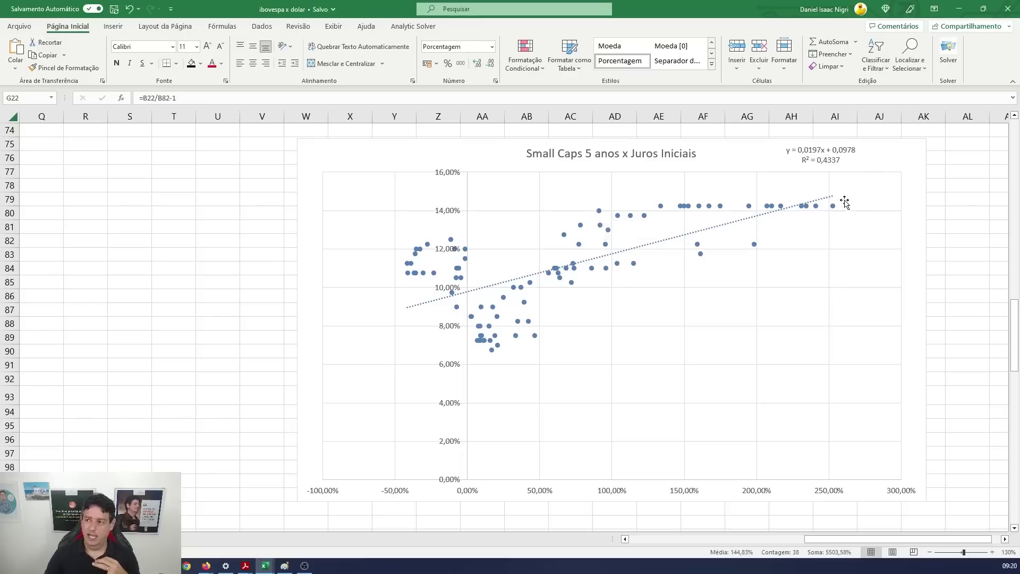
mouse_move(833, 210)
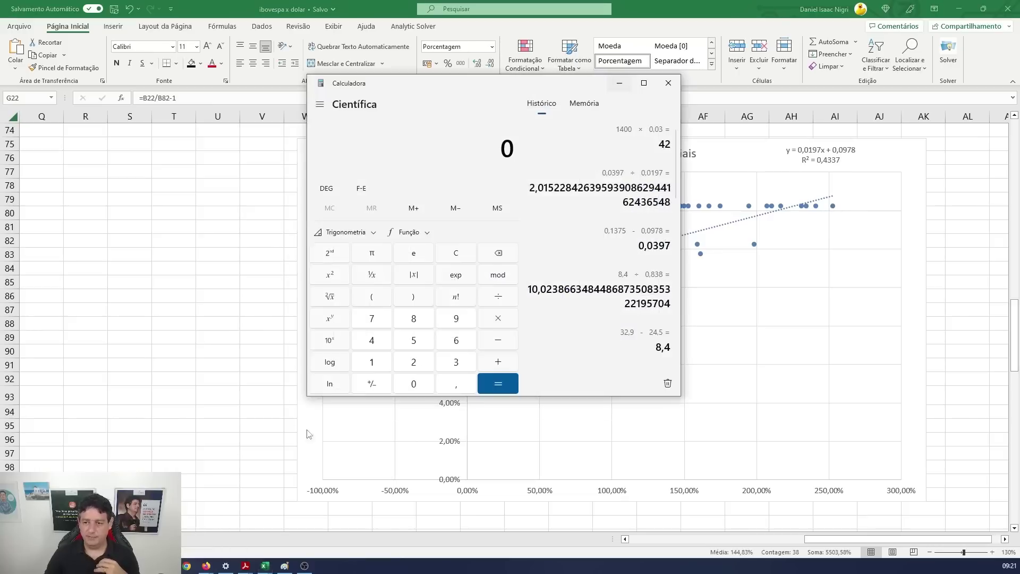
Step: In the Calculator app, compute 3,5271 raised to the power of (1÷5)
click(195, 525)
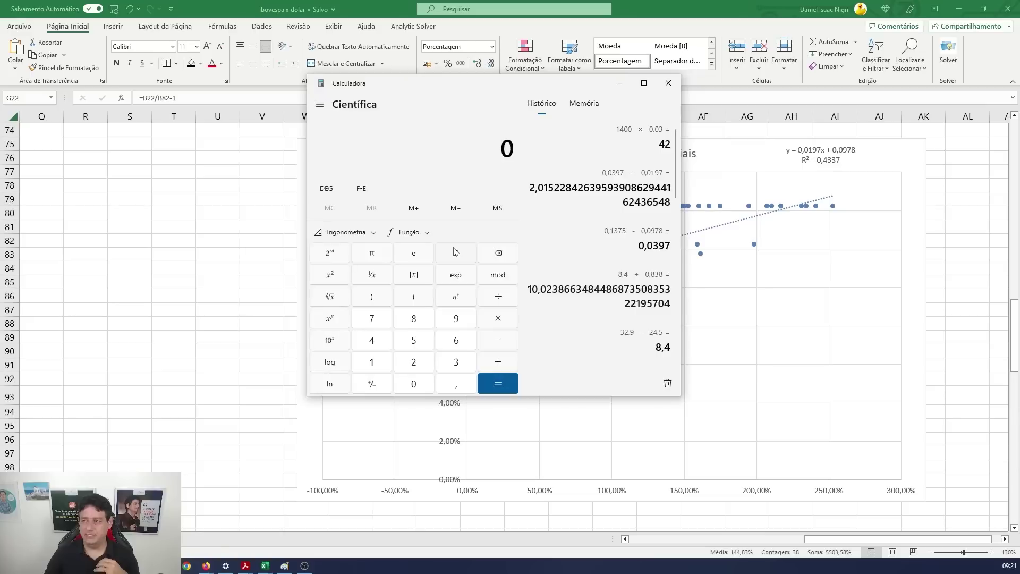
text(3,52)
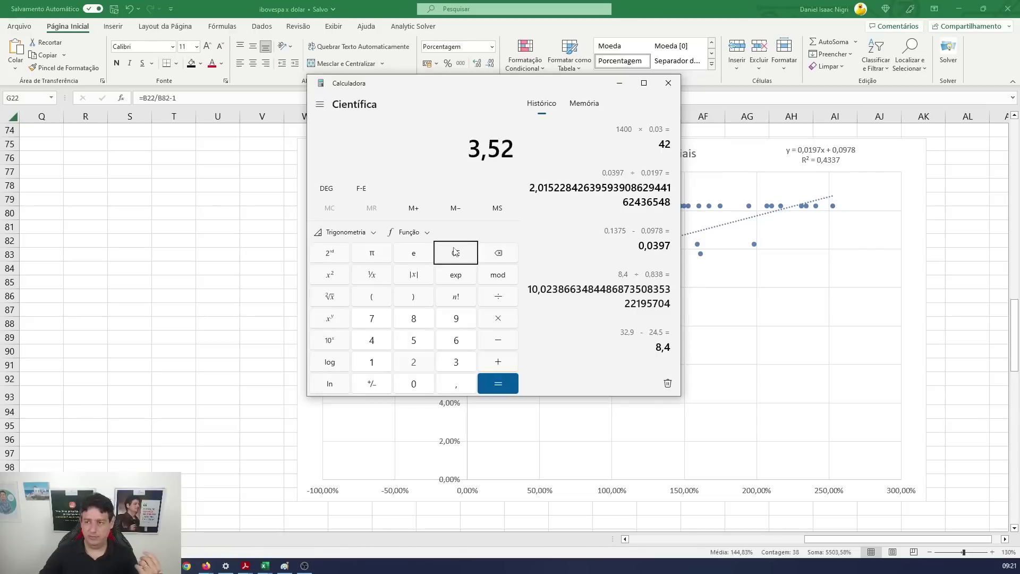
text(71)
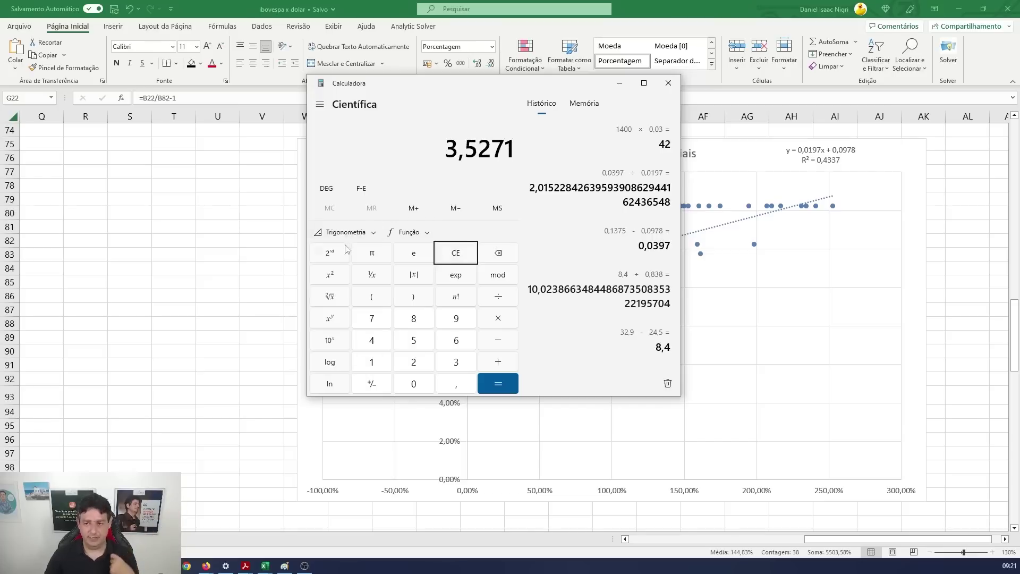
click(329, 319)
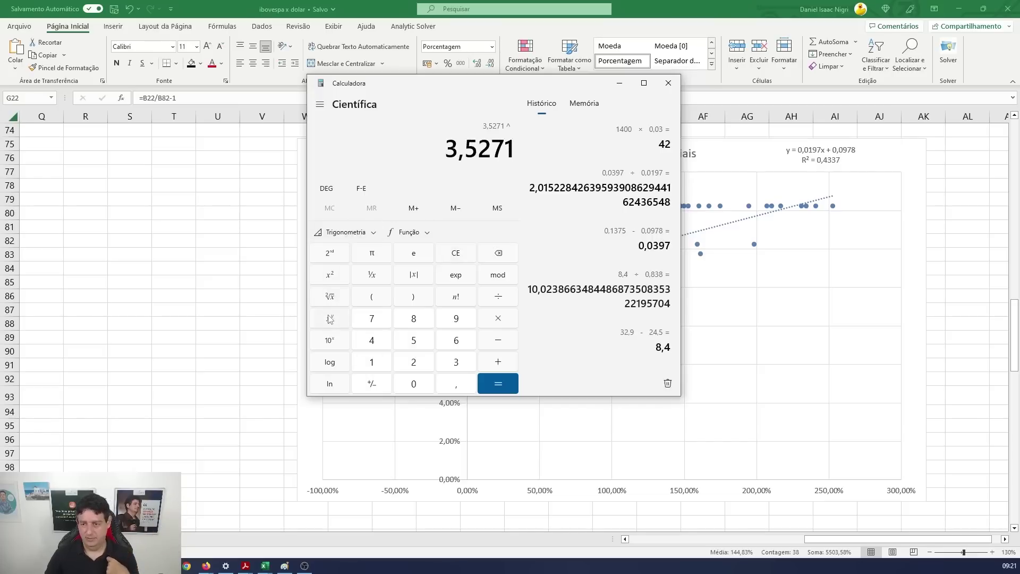
click(363, 302)
text(1/5)
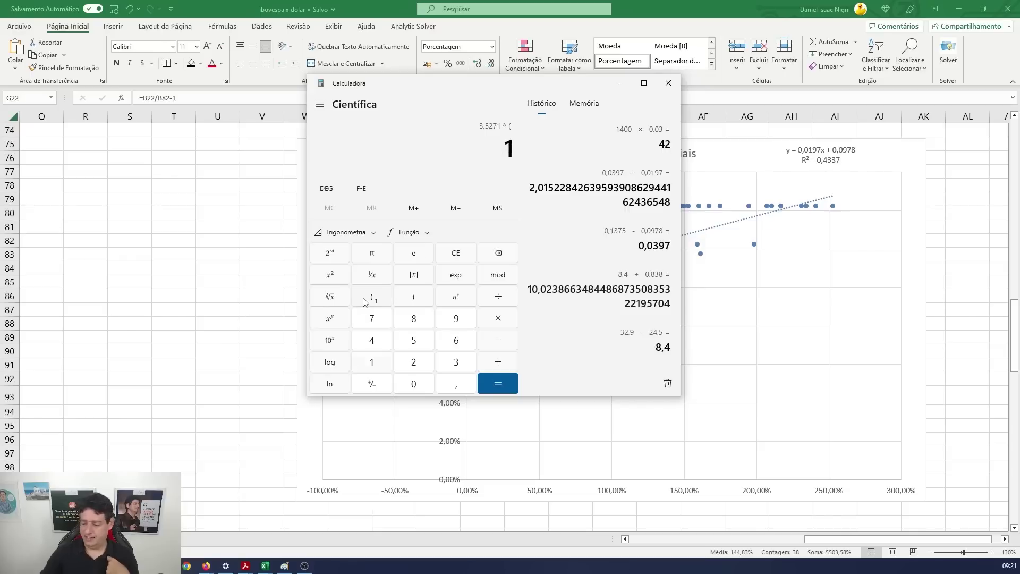
click(416, 303)
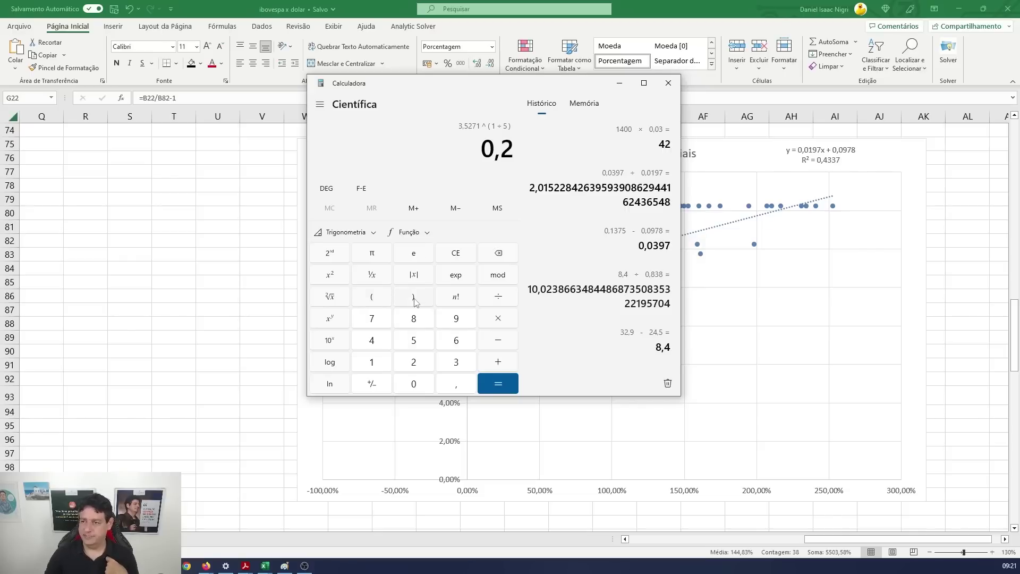
key(Return)
Step: Subtract 1 from the result and multiply by 100 to get the annualized return as a percentage, highlighting its leading digits
click(500, 339)
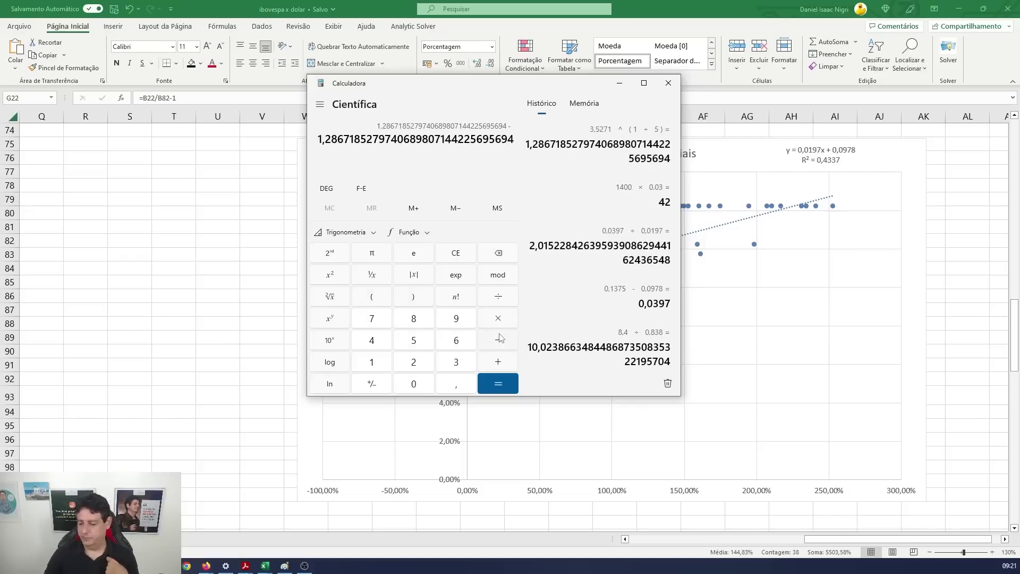
text(1)
key(Return)
text(*100)
key(Return)
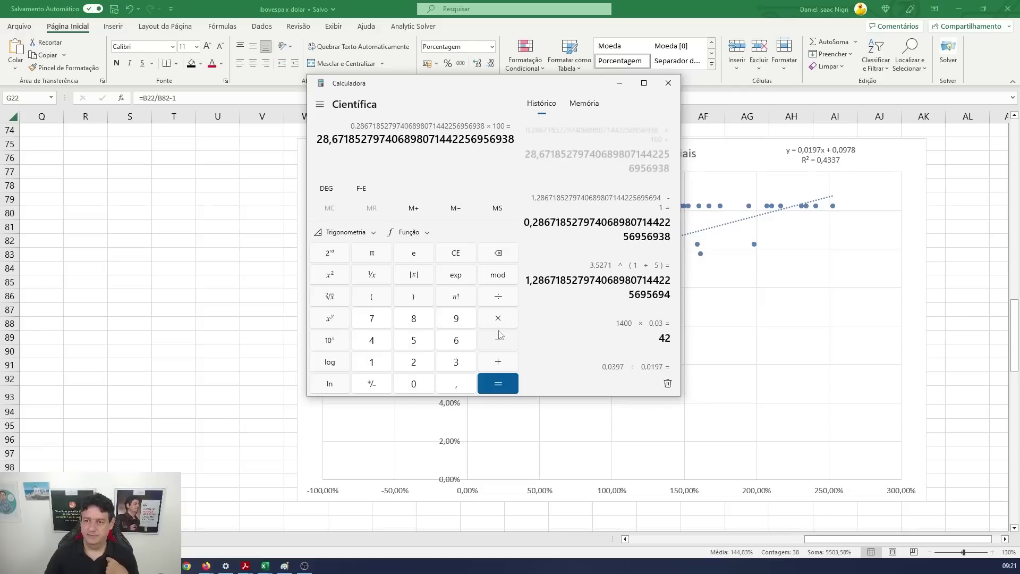
drag(317, 139, 383, 137)
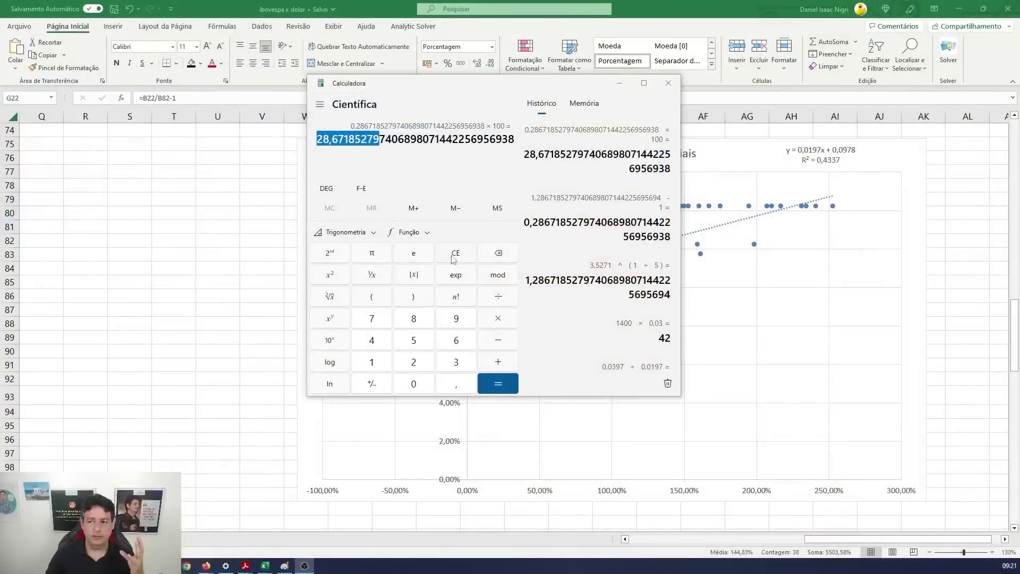
Step: Clear the calculator and compute the annualized return for 1,9 as 1,9^(1÷5) minus 1, highlighting the resulting decimals
click(453, 258)
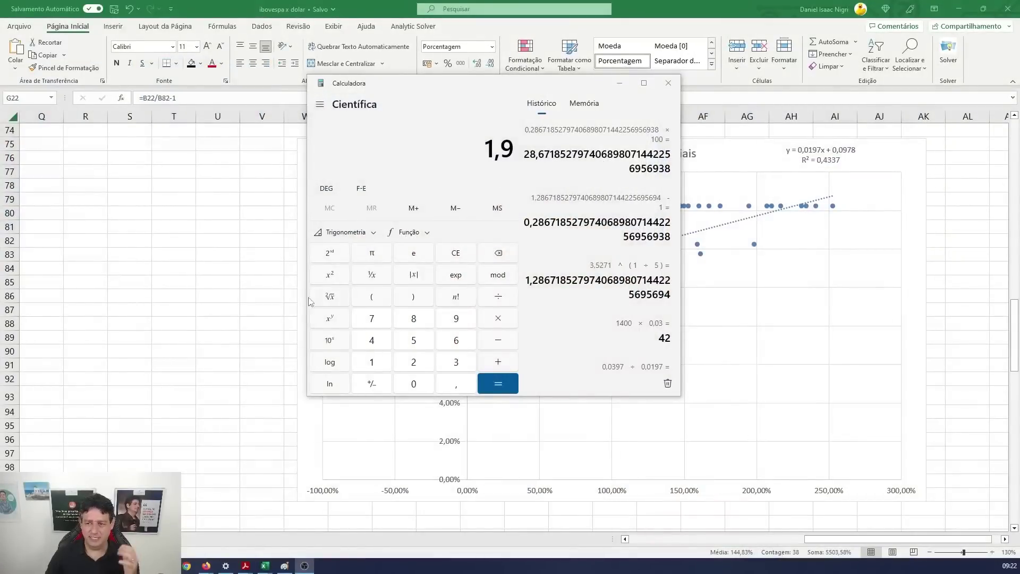
click(340, 321)
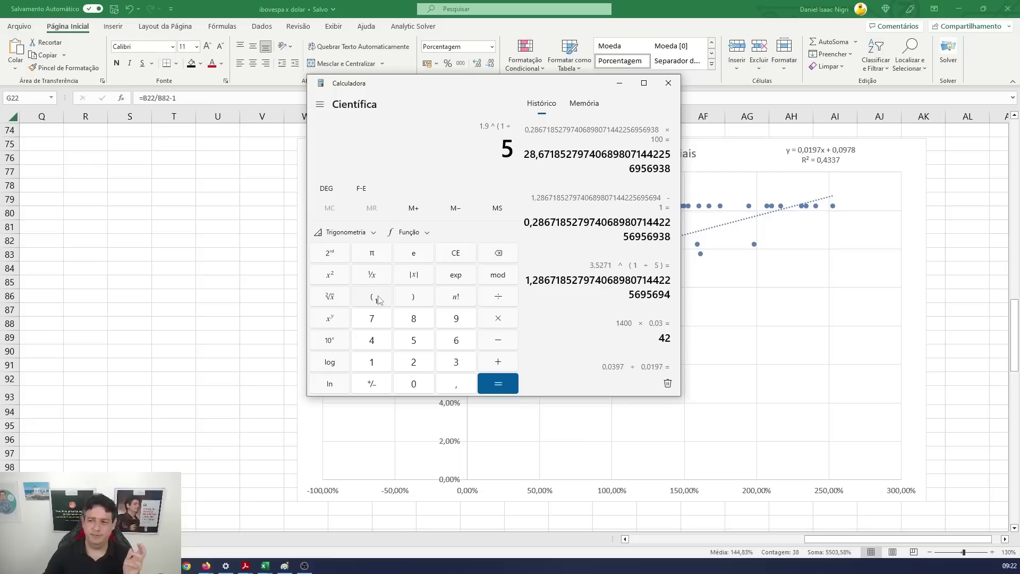
key(Return)
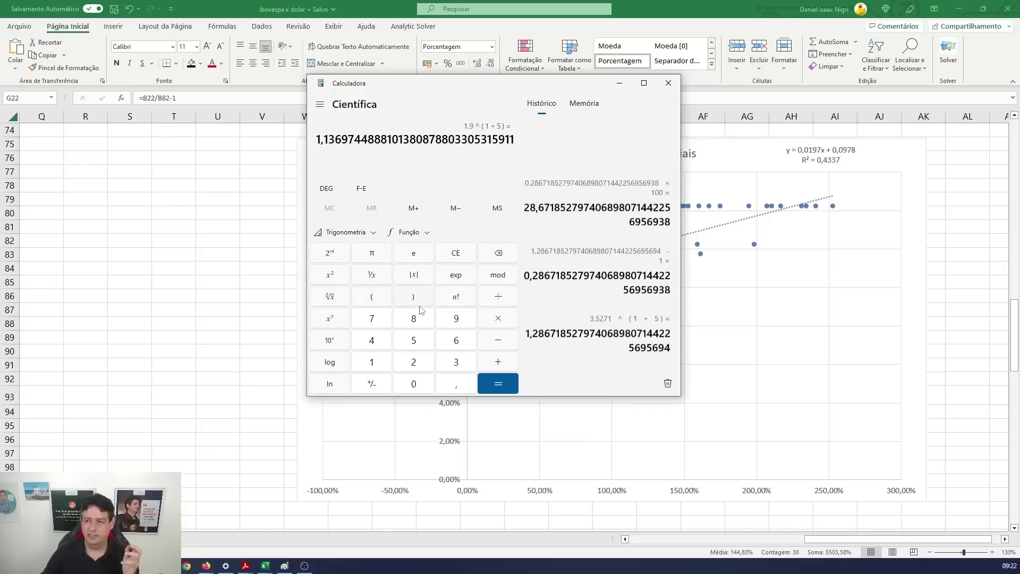
click(497, 346)
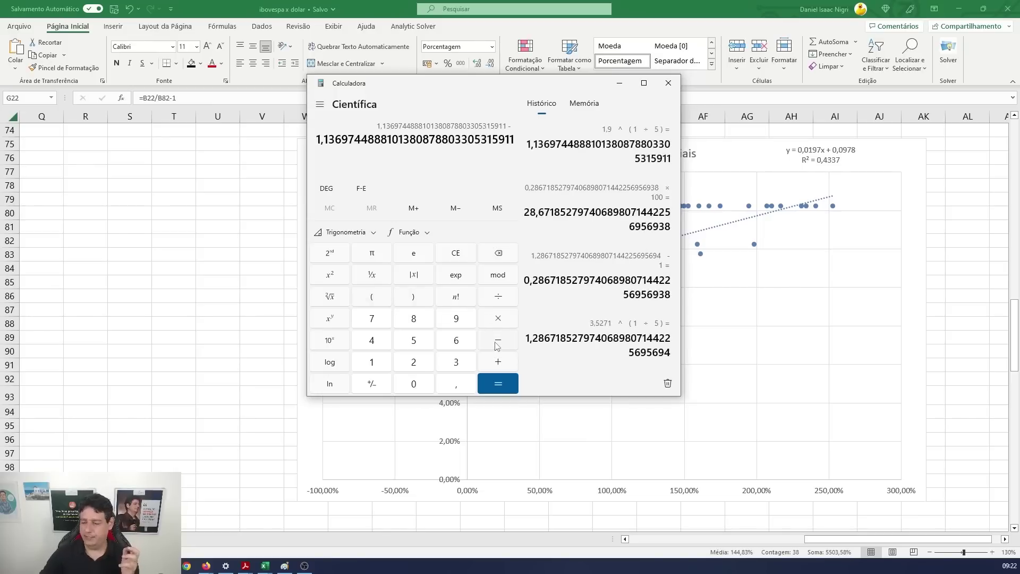
text(1)
key(Return)
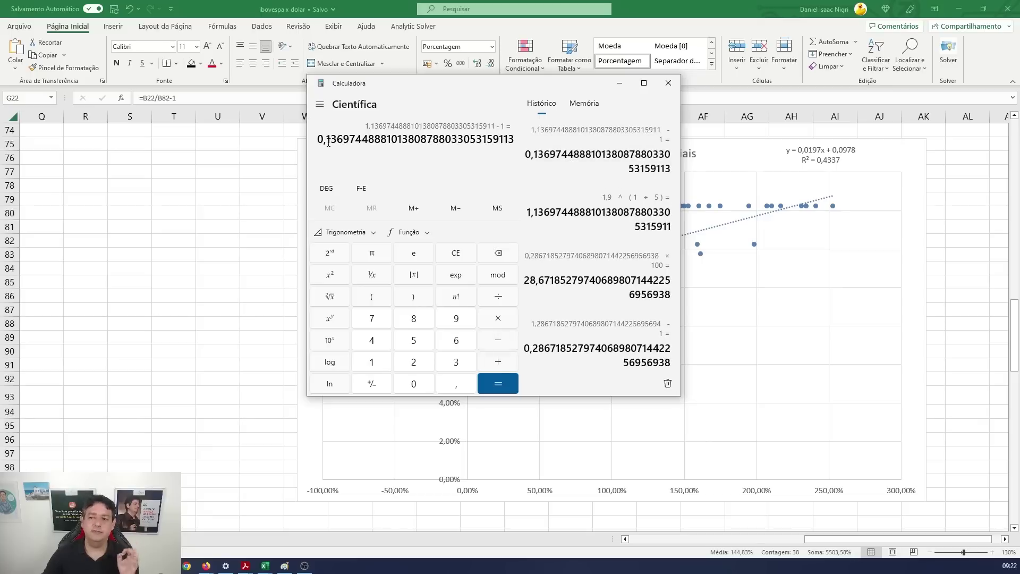
drag(326, 140, 399, 141)
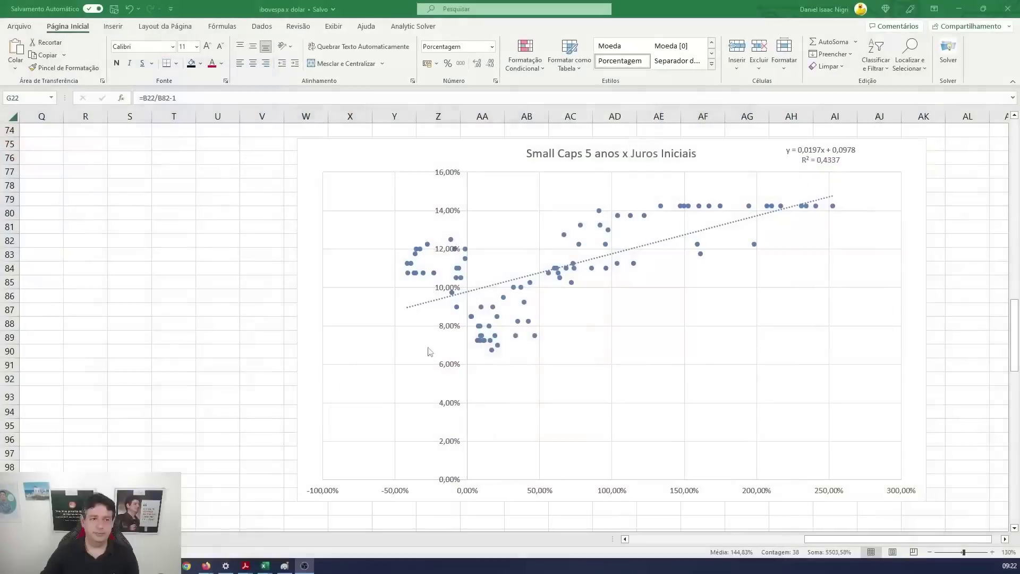
Step: Inspect the roughly 14% rate points in the "IBOV 5 anos x Juros Iniciais" scatter chart and compare with the small caps scatter
scroll(570, 349, down, 3)
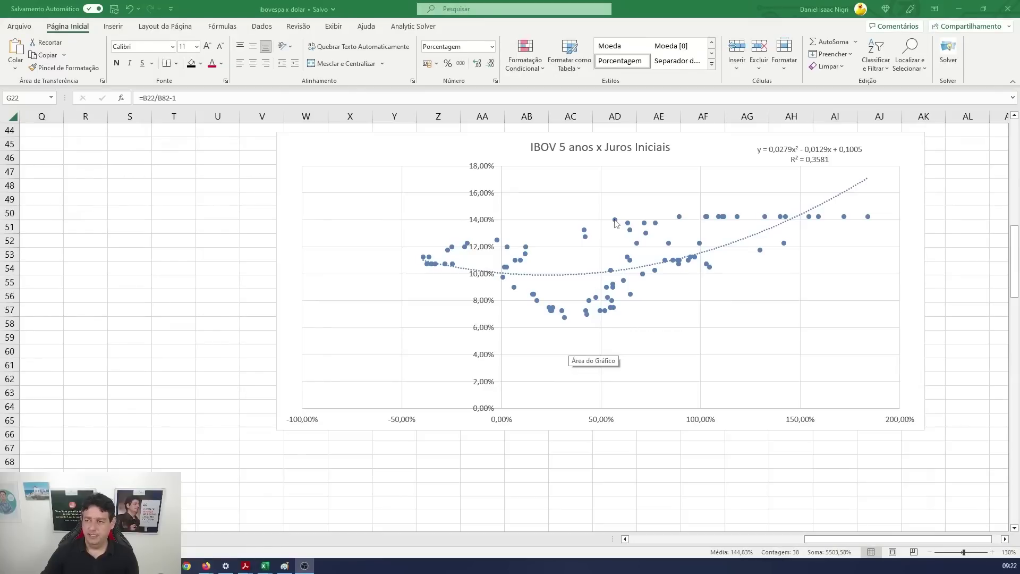
mouse_move(616, 223)
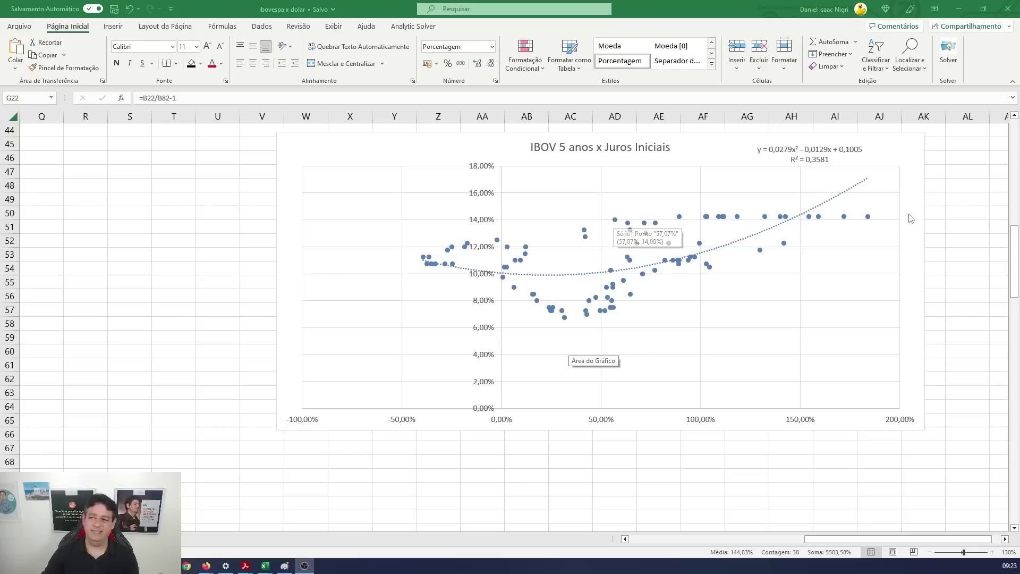
mouse_move(870, 219)
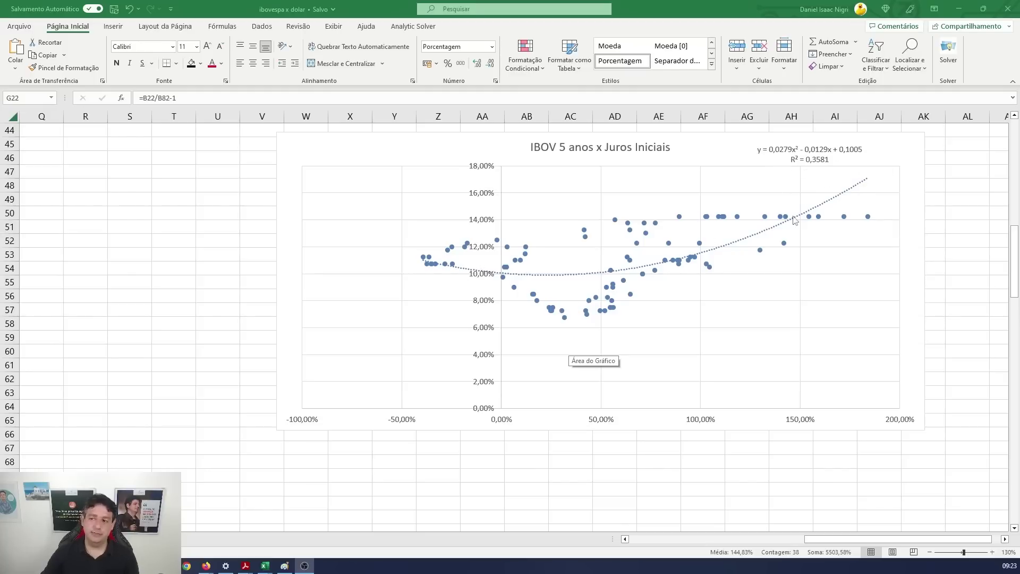
scroll(795, 220, down, 8)
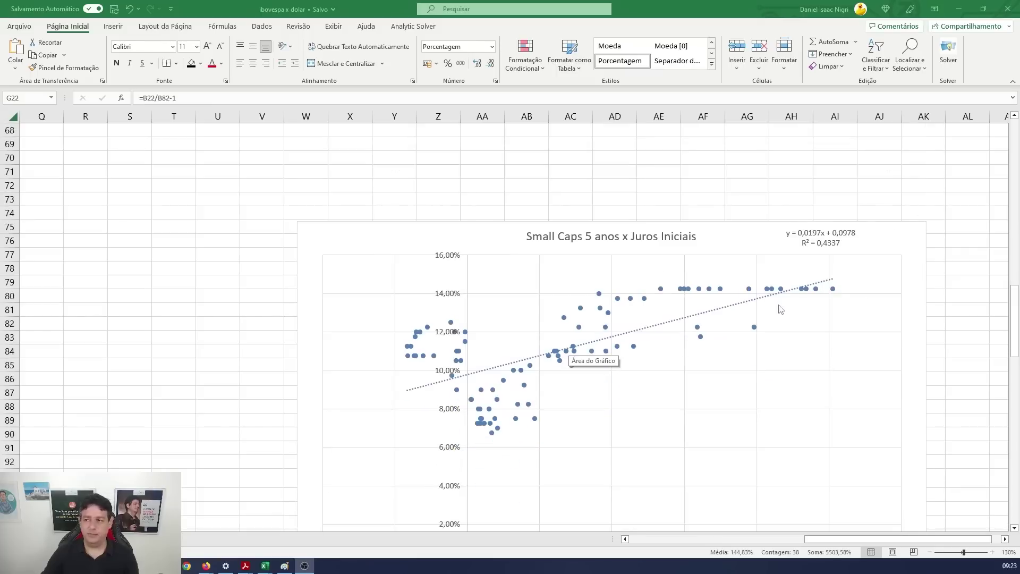
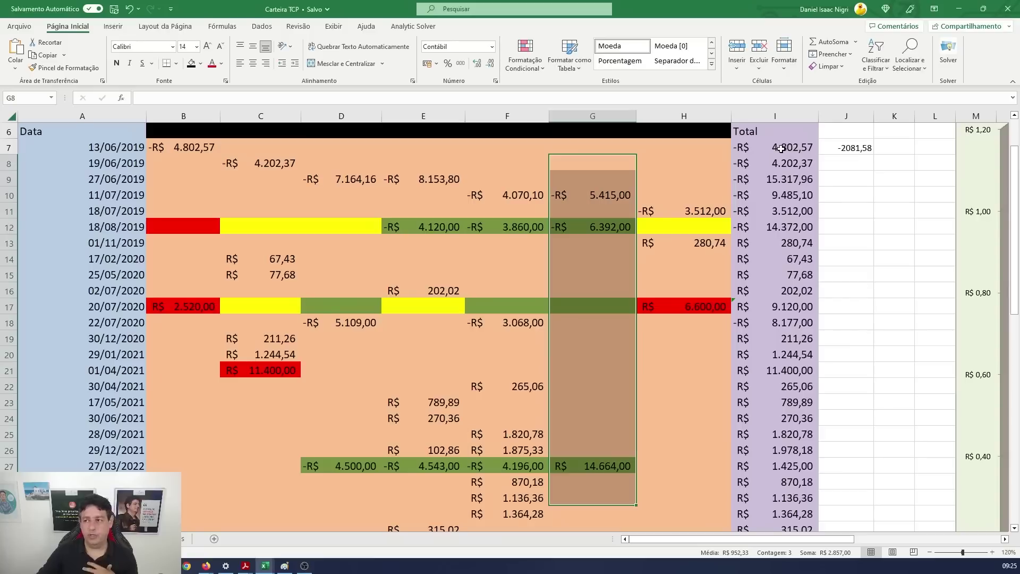
Step: In the Carteira TCP workbook, review the Total cash flows through 11/01/2023 and the red-marked sales of ação1, ação7 and ação2
drag(790, 148, 781, 461)
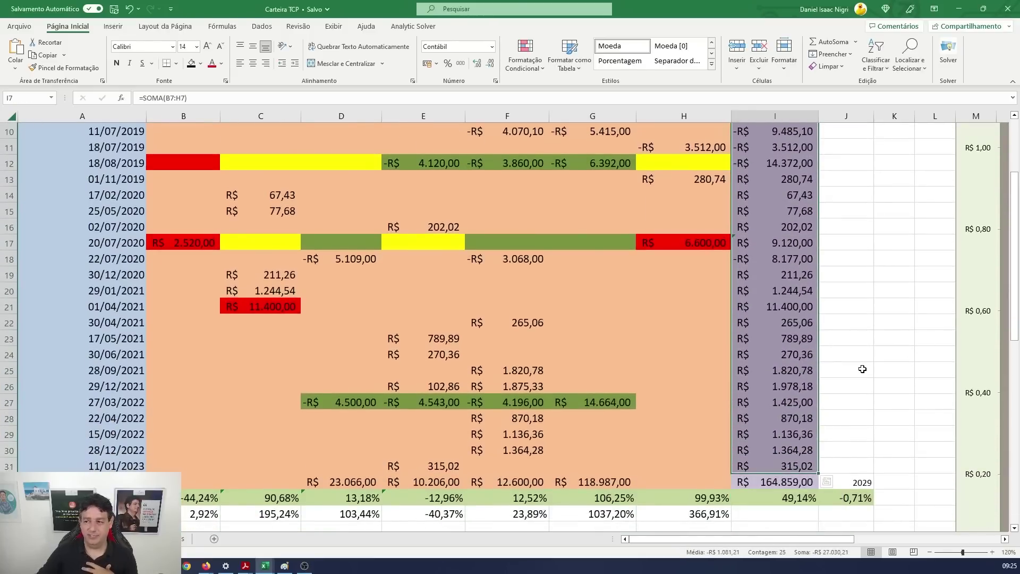
click(162, 243)
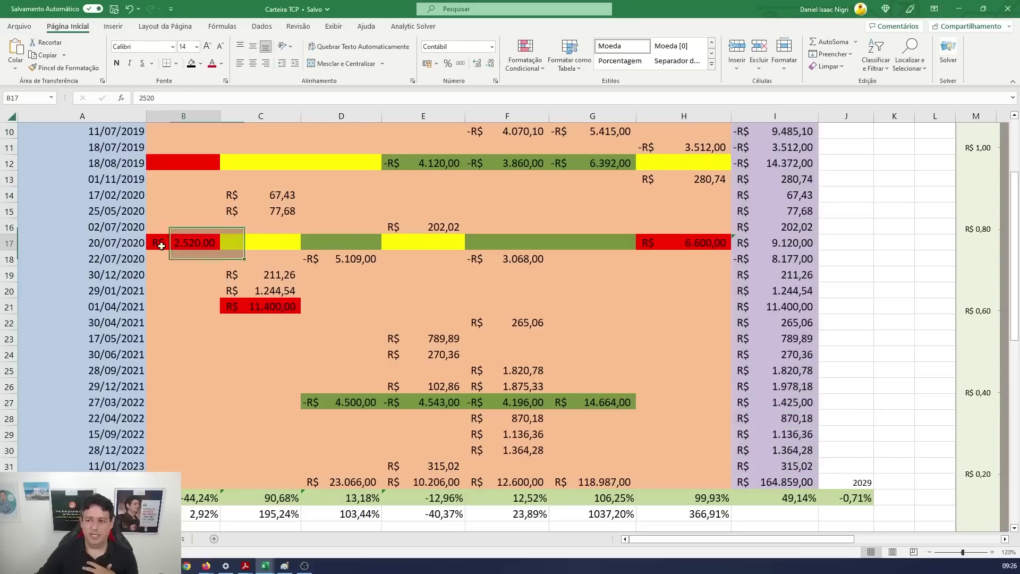
click(694, 253)
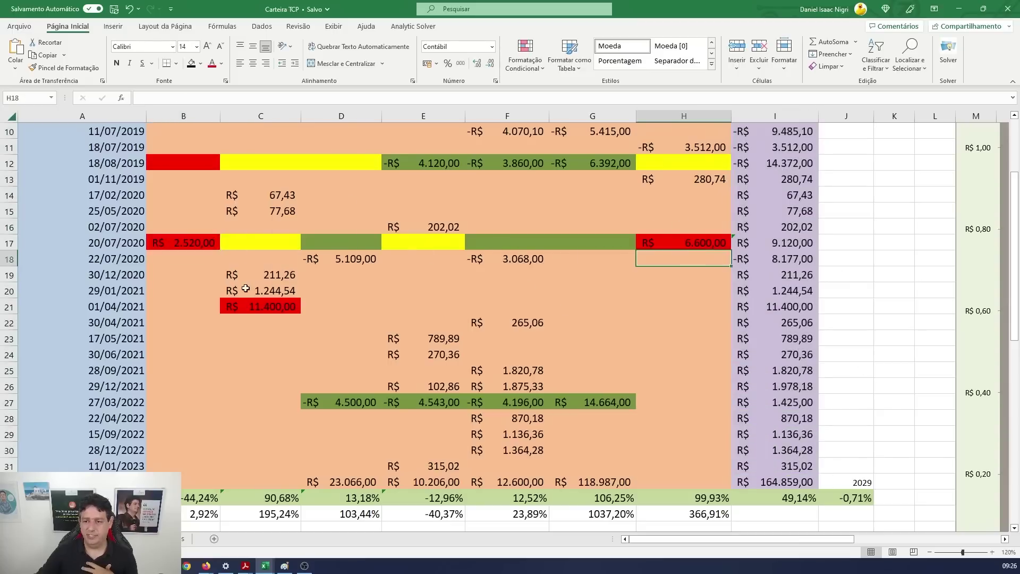
click(246, 311)
Step: Check the portfolio total in the 17/01/2023 row of the Total column
scroll(820, 370, up, 3)
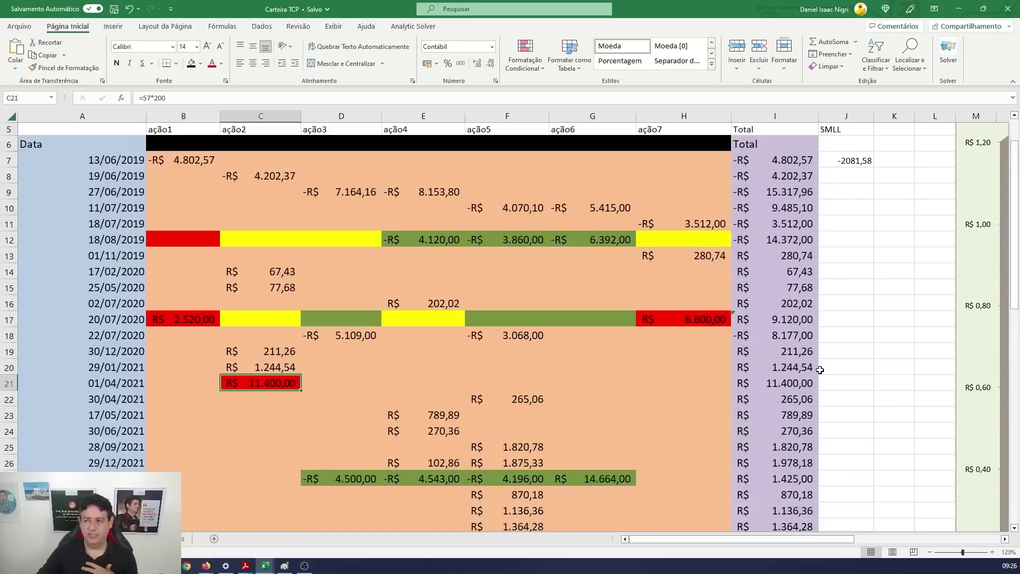
scroll(820, 369, down, 4)
click(777, 447)
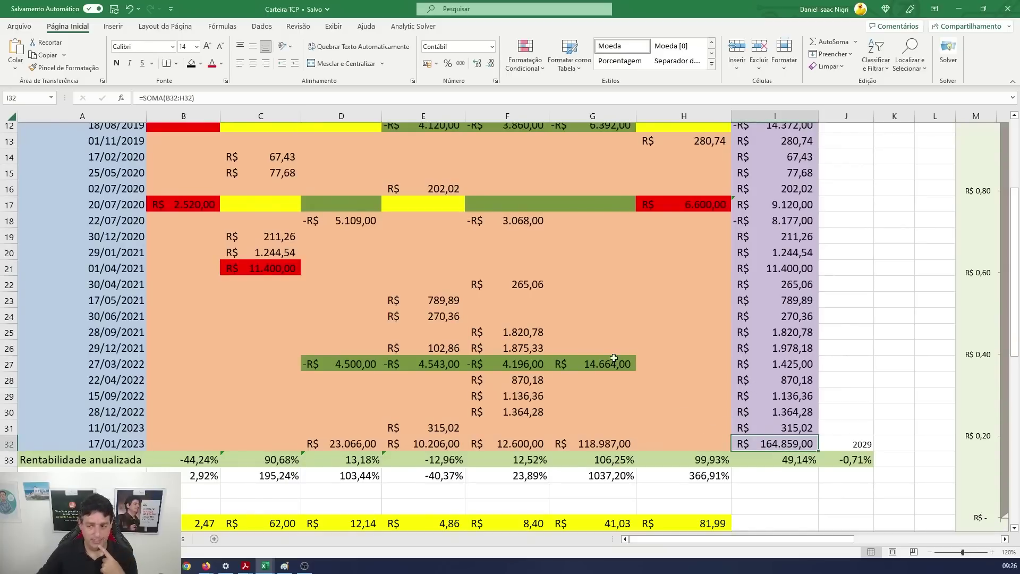
Step: Select the ação6 entries from 13/06/2019 to 15/09/2022 and check that column's final value and annualized return
scroll(613, 358, up, 3)
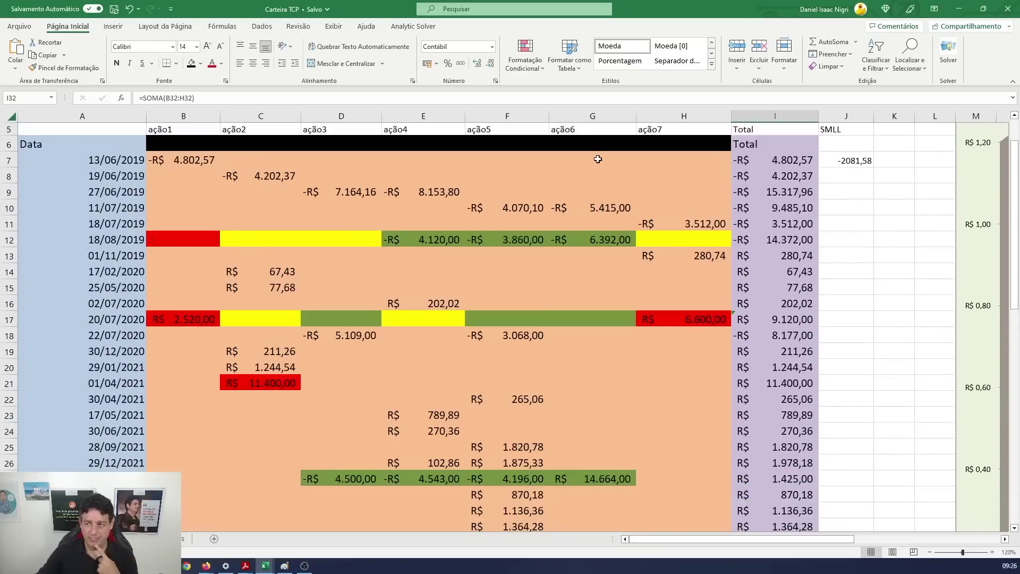
drag(598, 159, 587, 504)
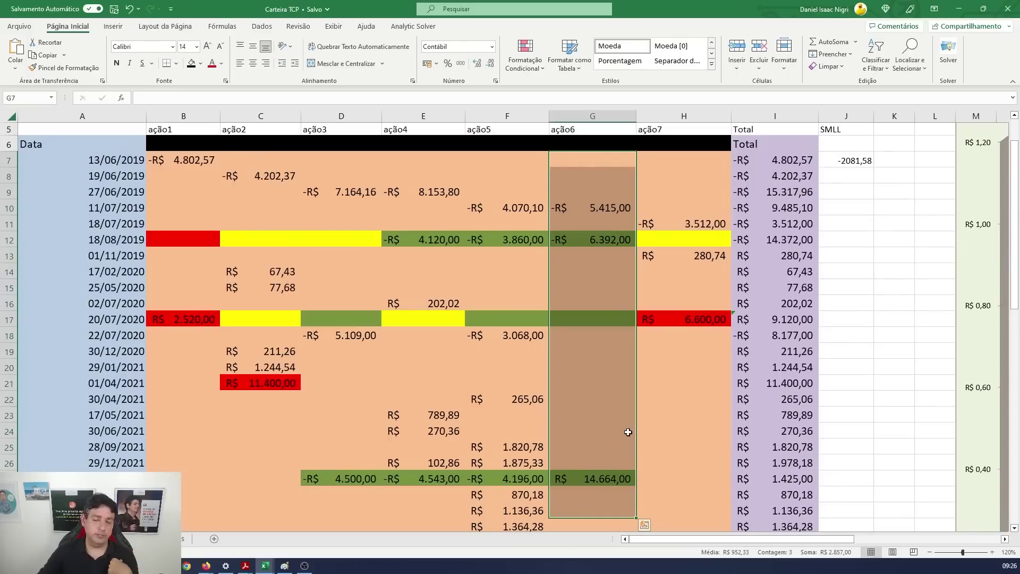
scroll(628, 432, down, 3)
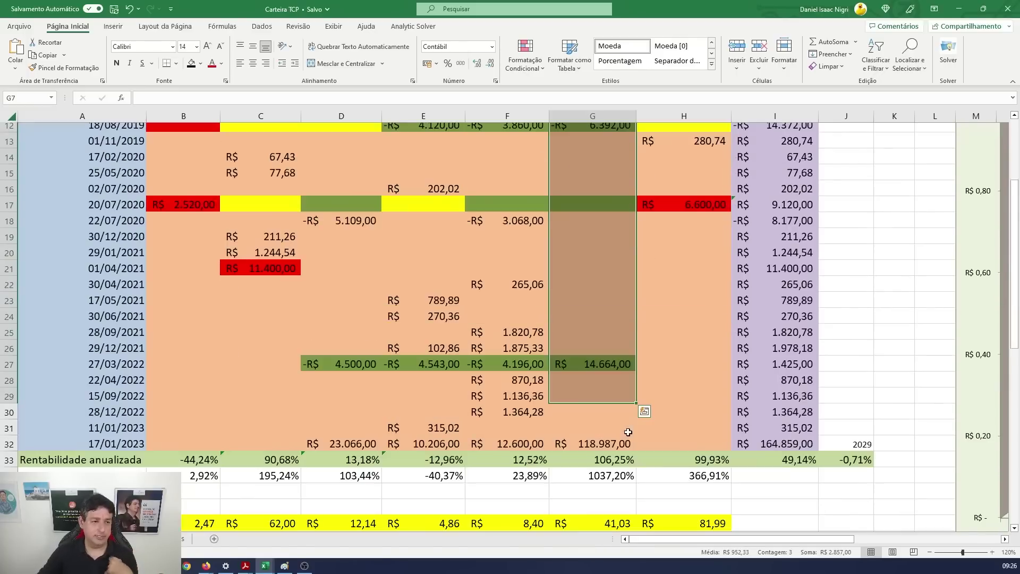
Step: Check ação6's final value on 17/01/2023, and compare the annualized return of the SMLL column with that of Total
click(603, 442)
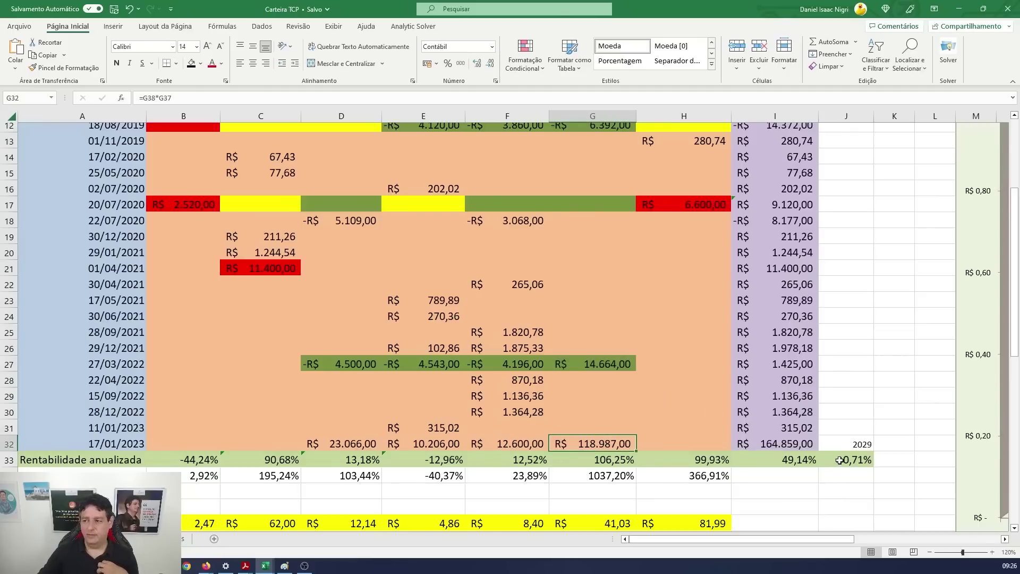
scroll(868, 428, up, 4)
scroll(848, 417, down, 4)
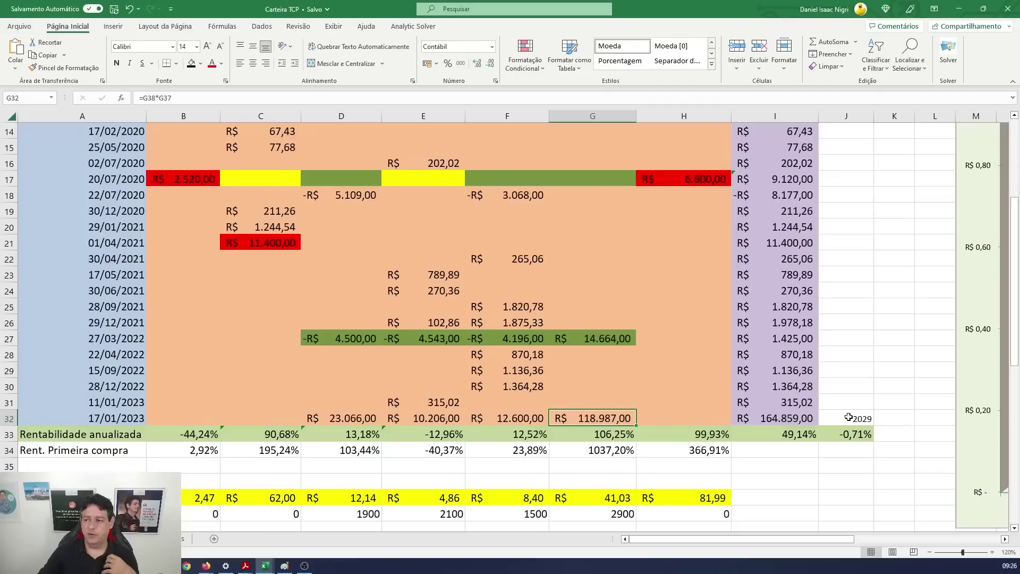
click(846, 437)
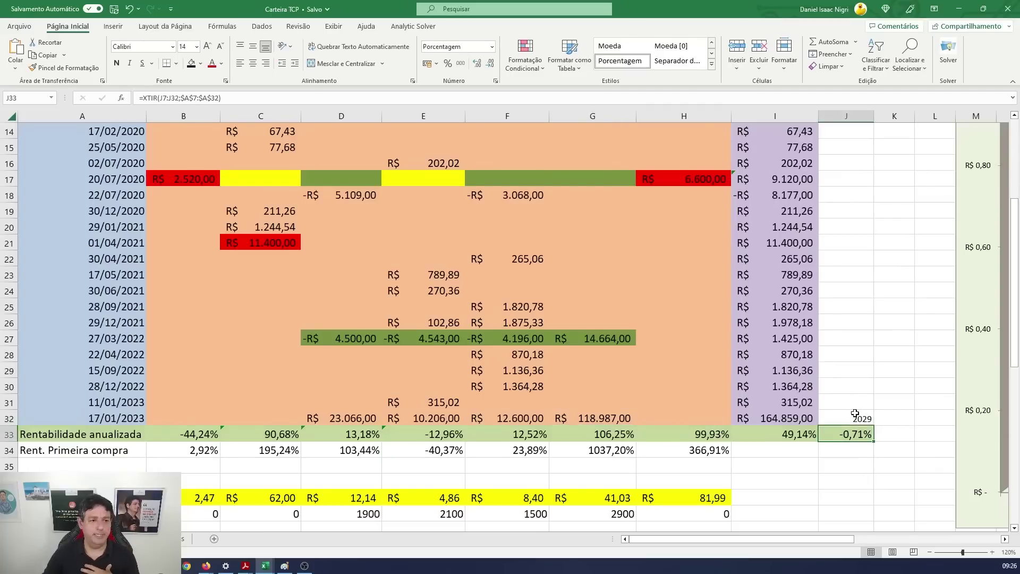
click(794, 435)
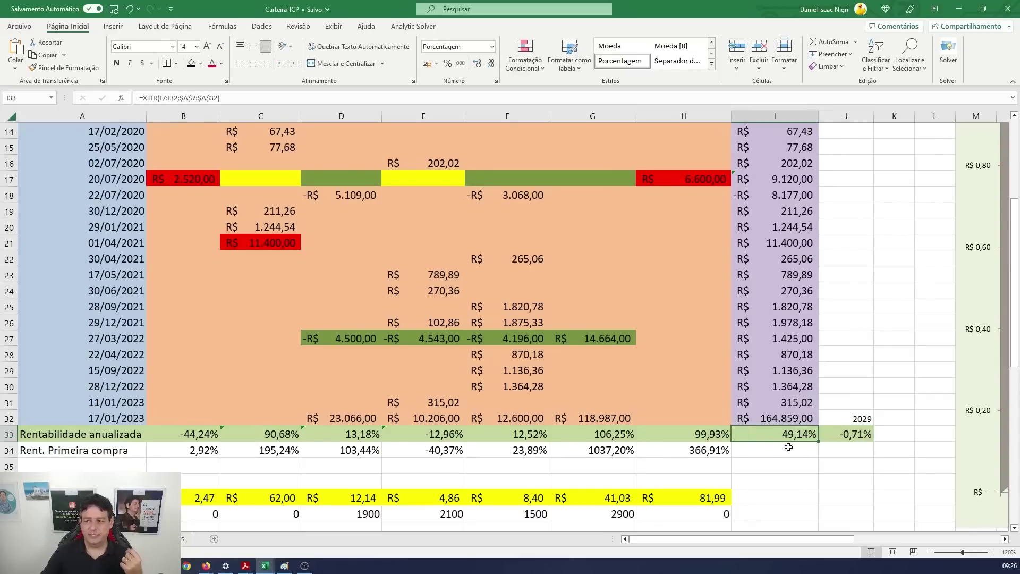
Step: Review the portfolio's Total cash flows from 13/06/2019 and the annualized returns of ação4 and ação1
scroll(785, 293, up, 5)
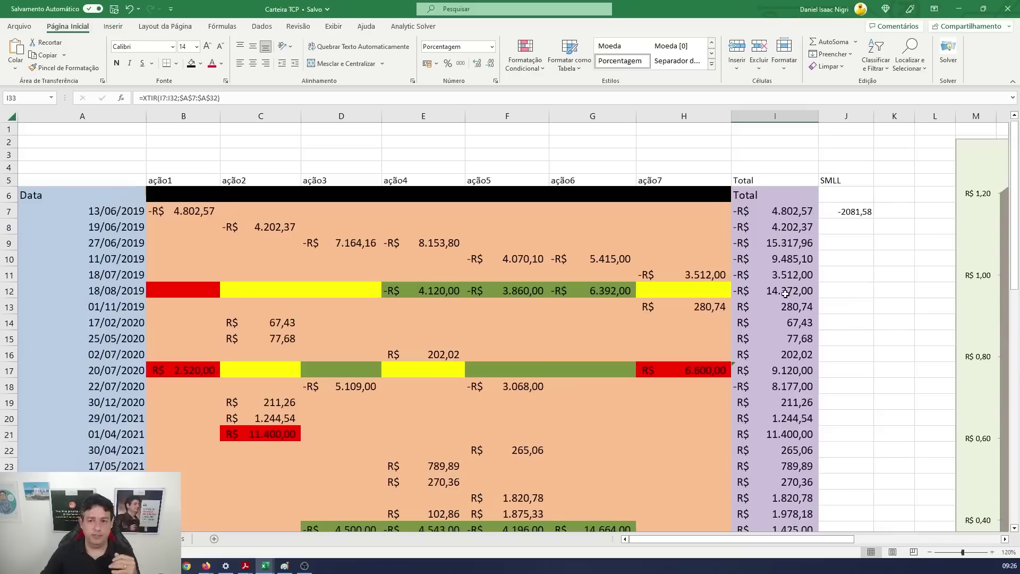
scroll(789, 377, down, 3)
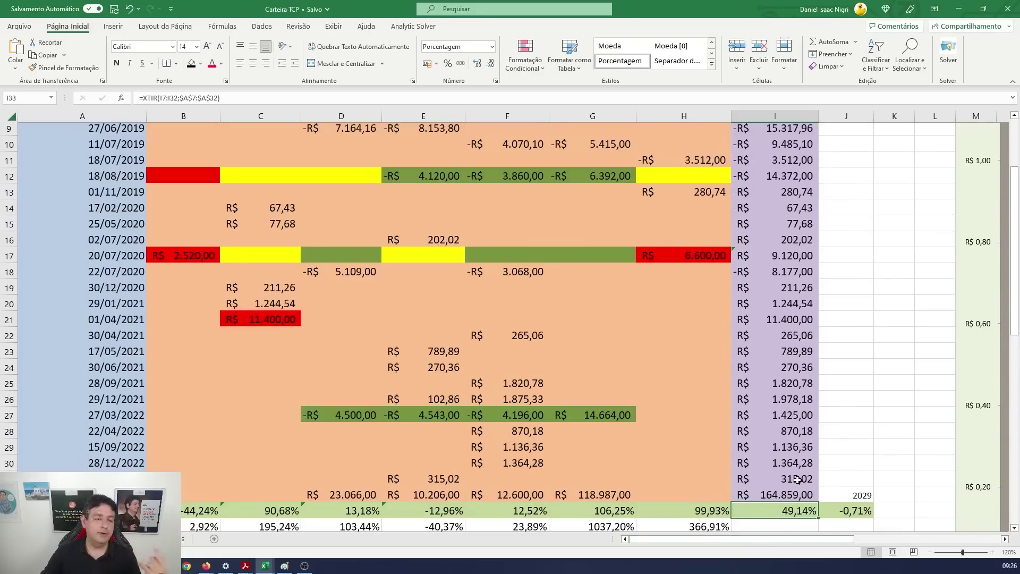
scroll(797, 480, down, 2)
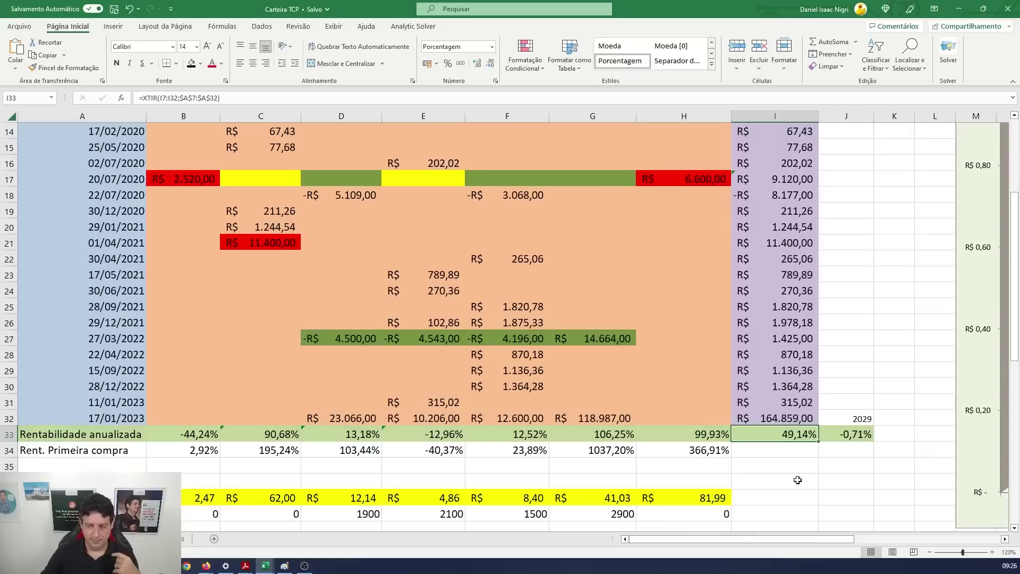
click(426, 436)
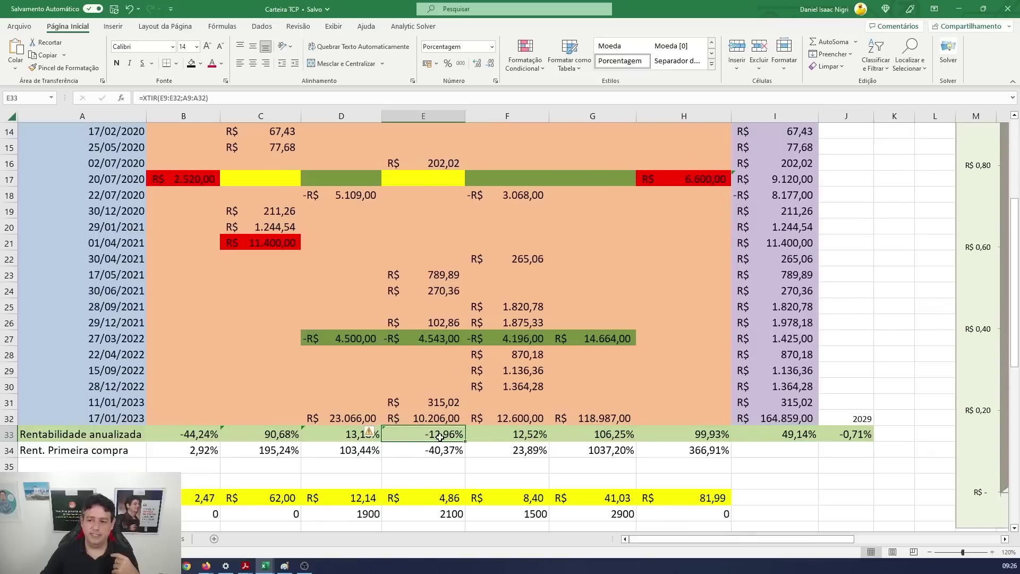
click(532, 380)
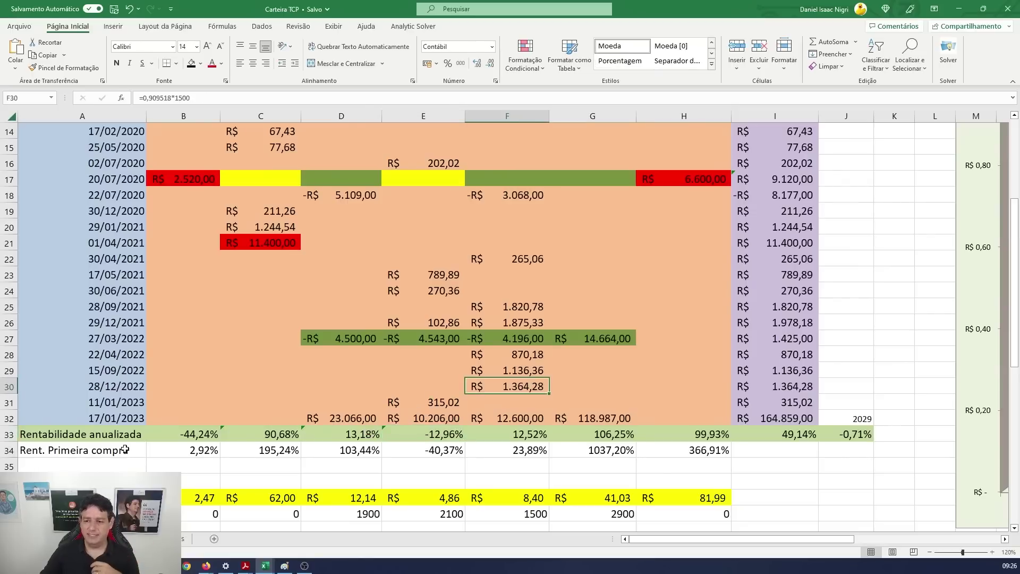
click(207, 435)
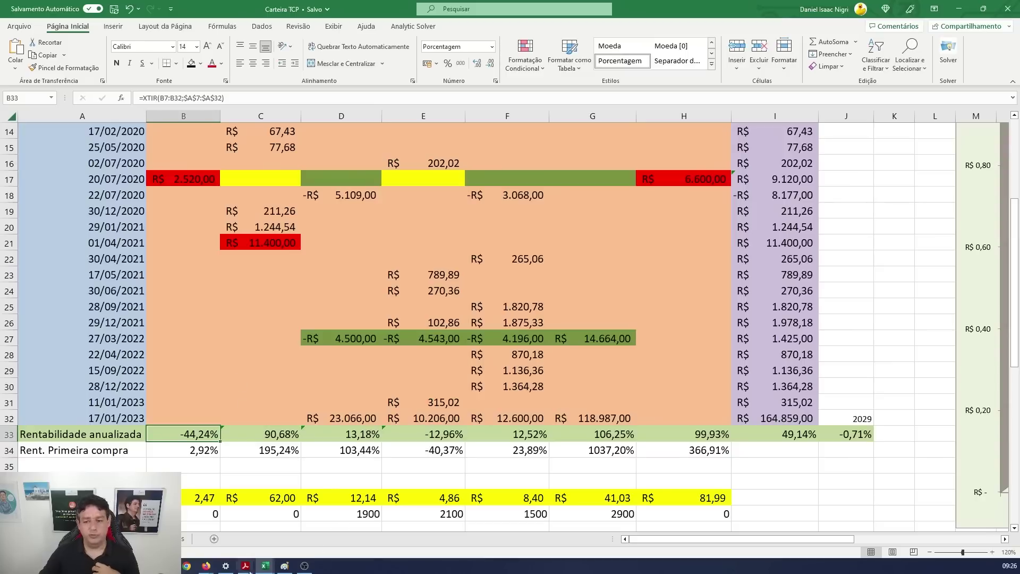
Step: Switch to the CARTEIRA tcp2 b workbook and check the annualized returns of Total and the adjacent benchmark column
mouse_move(264, 567)
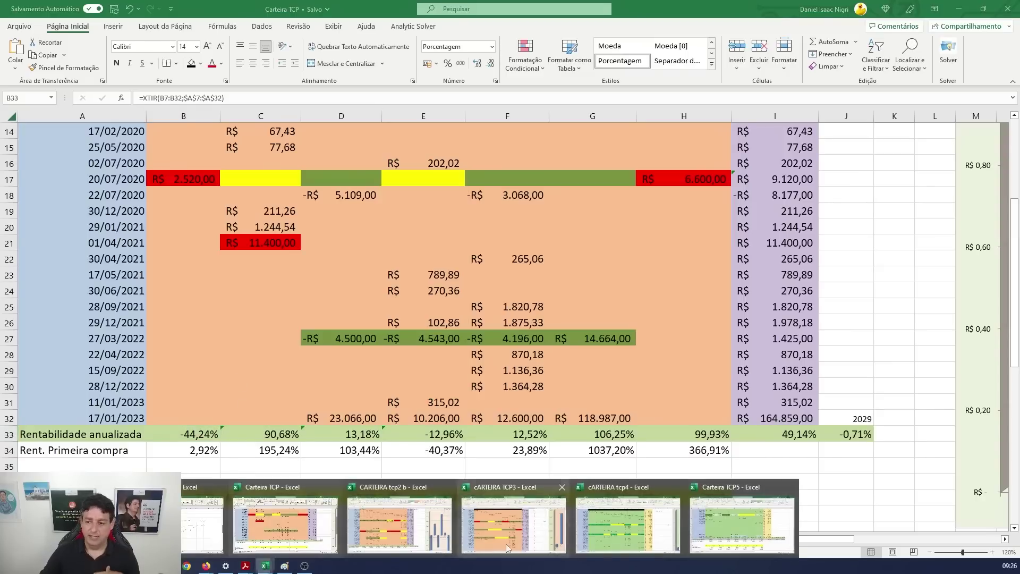
click(435, 505)
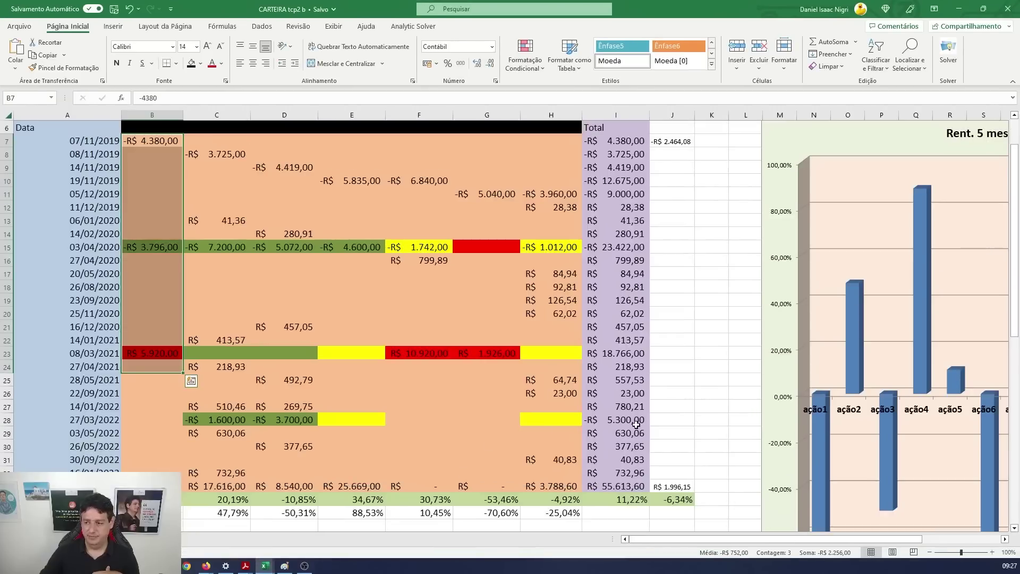
click(662, 313)
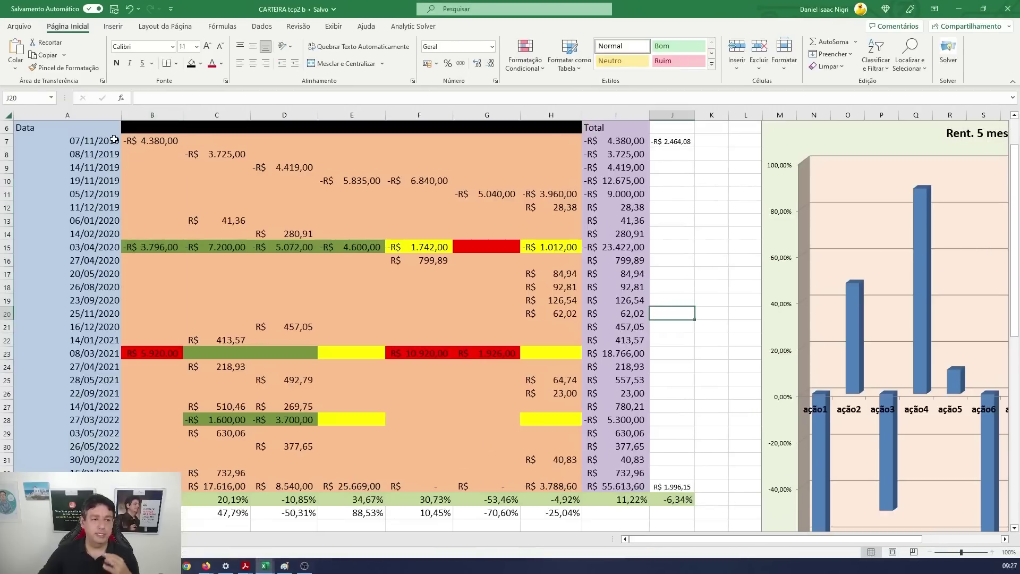
click(619, 499)
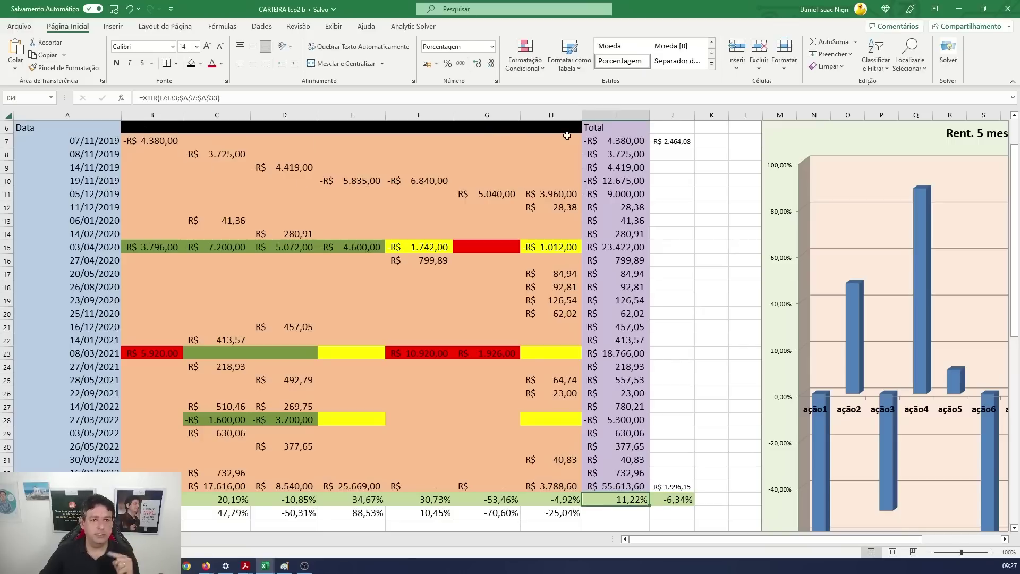
click(689, 500)
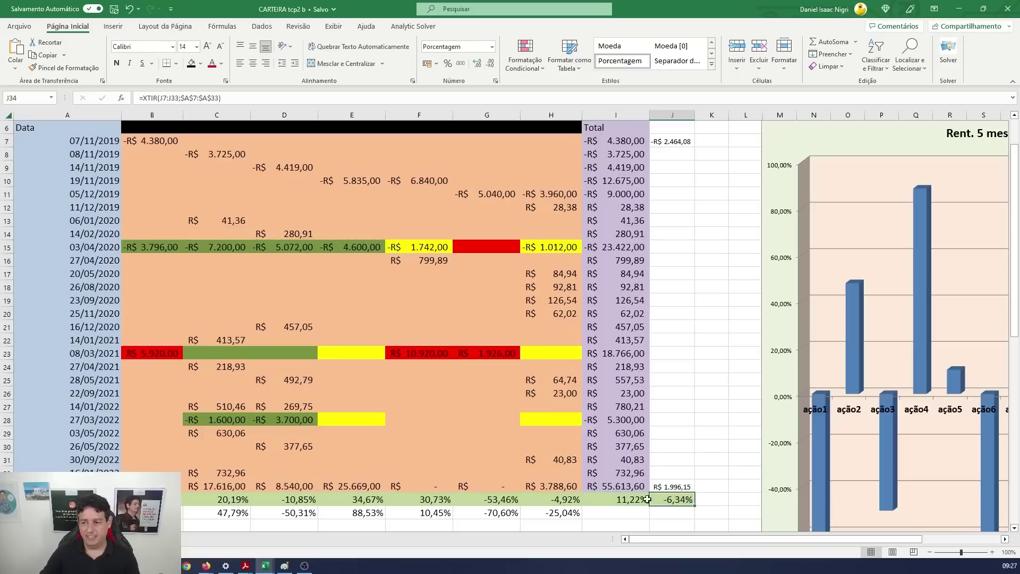
Step: Check the benchmark's initial and final values in J7 and J33, and compare its Rentabilidade anualizada with Total's
click(668, 143)
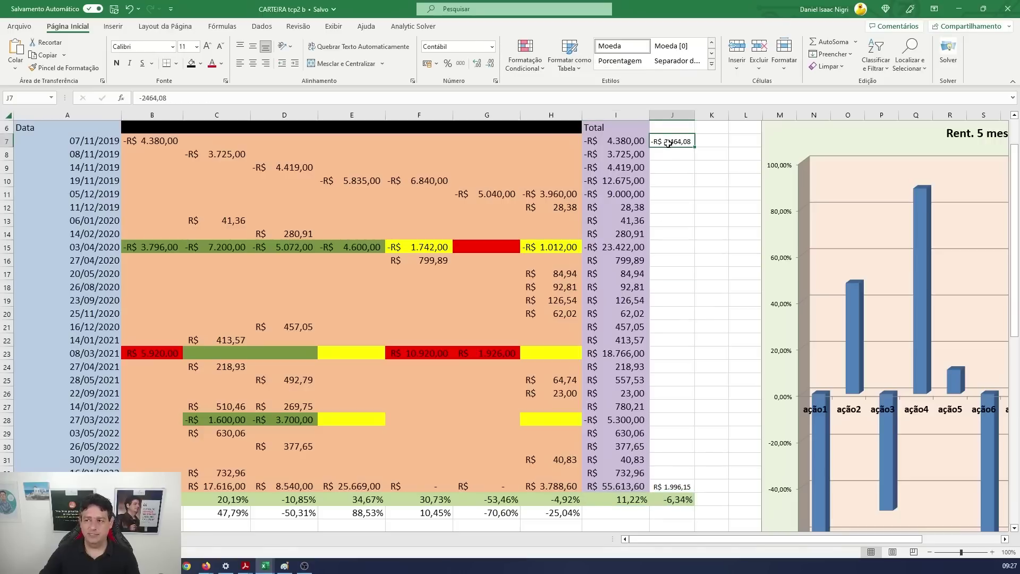
click(664, 486)
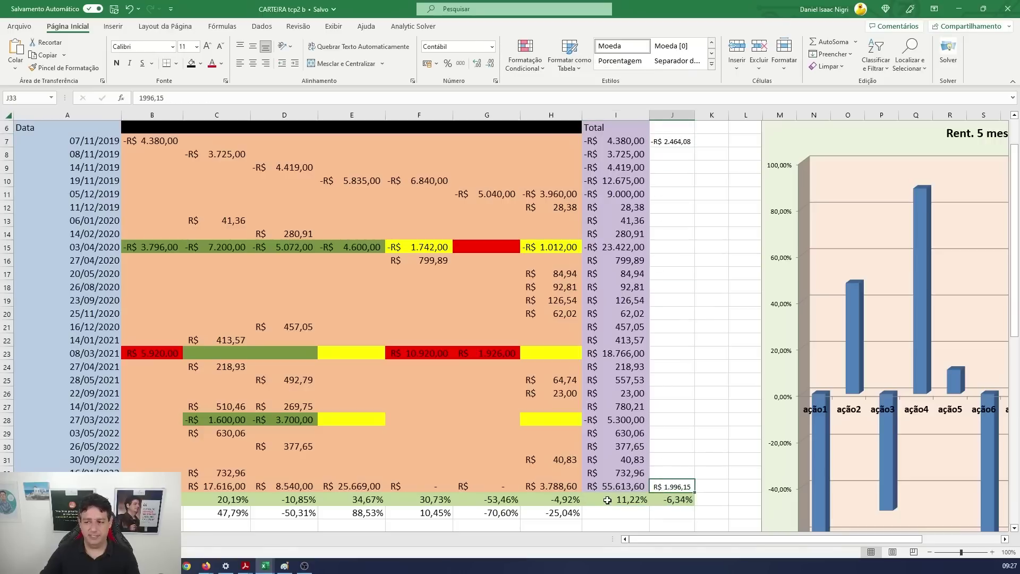
drag(608, 500, 675, 496)
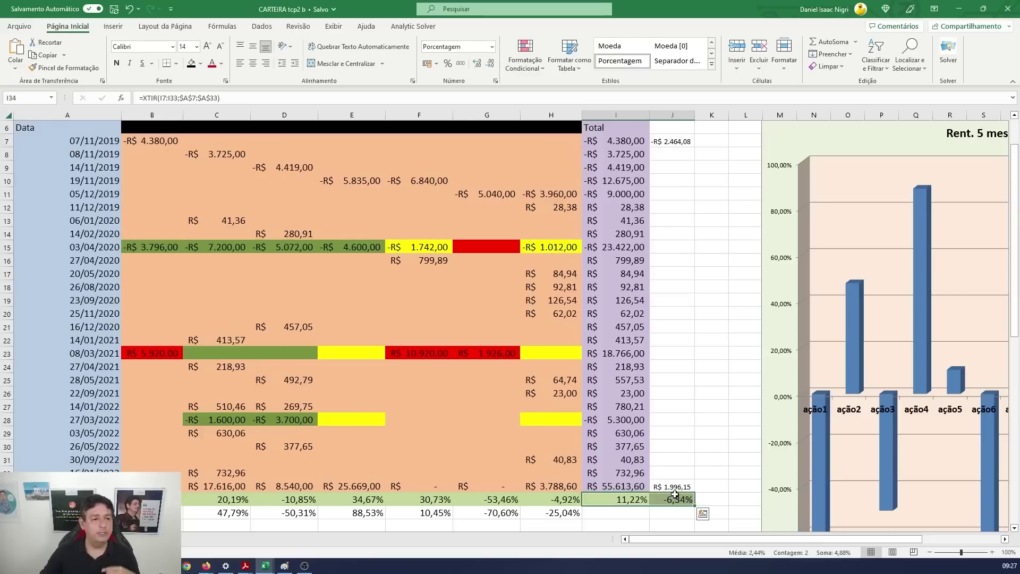
click(68, 499)
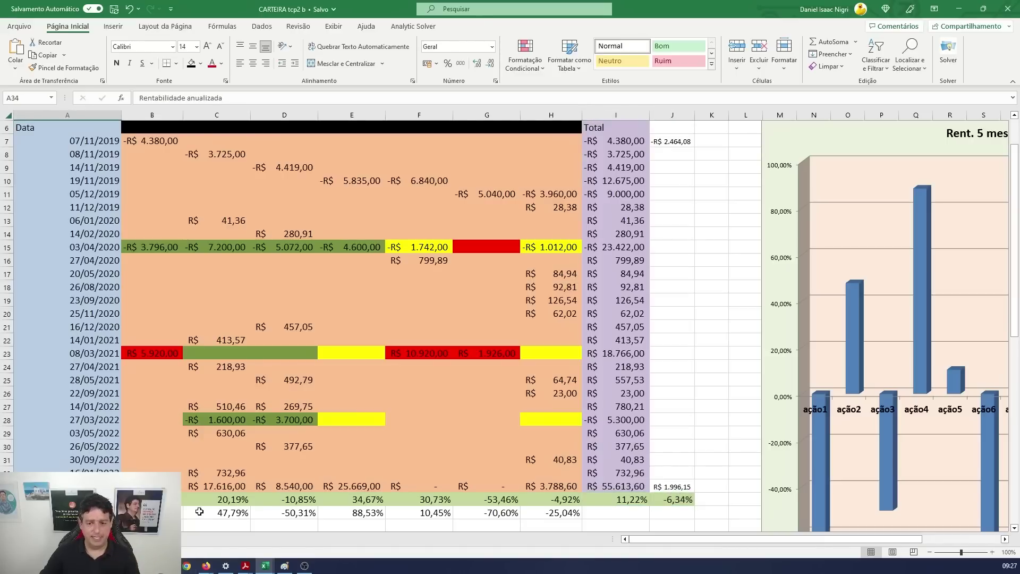
Step: Switch to the cARTEIRA TCP3 workbook and review the final position values of its stocks in row 40
click(265, 565)
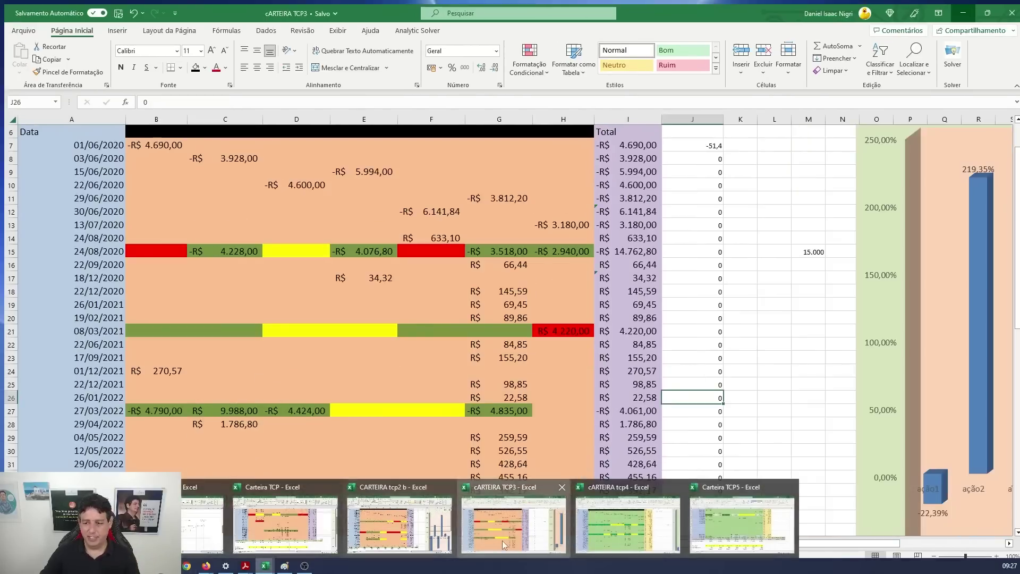
click(502, 540)
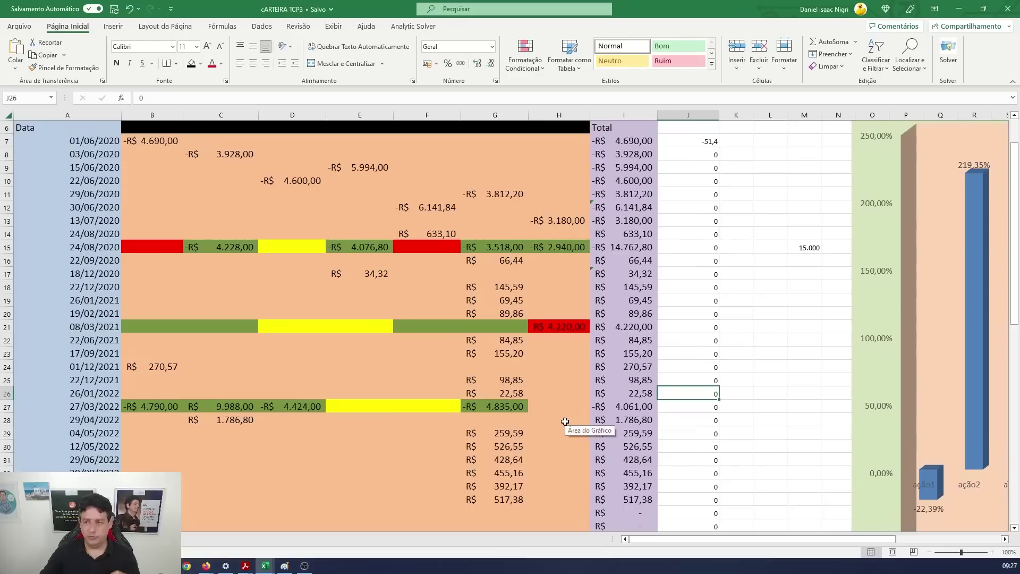
scroll(564, 421, down, 3)
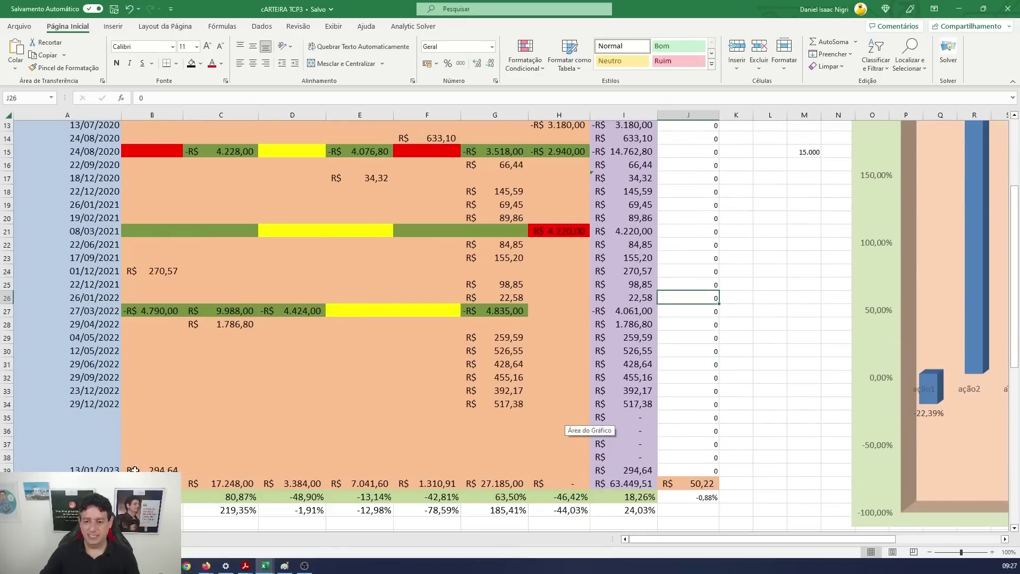
click(152, 484)
scroll(649, 205, up, 3)
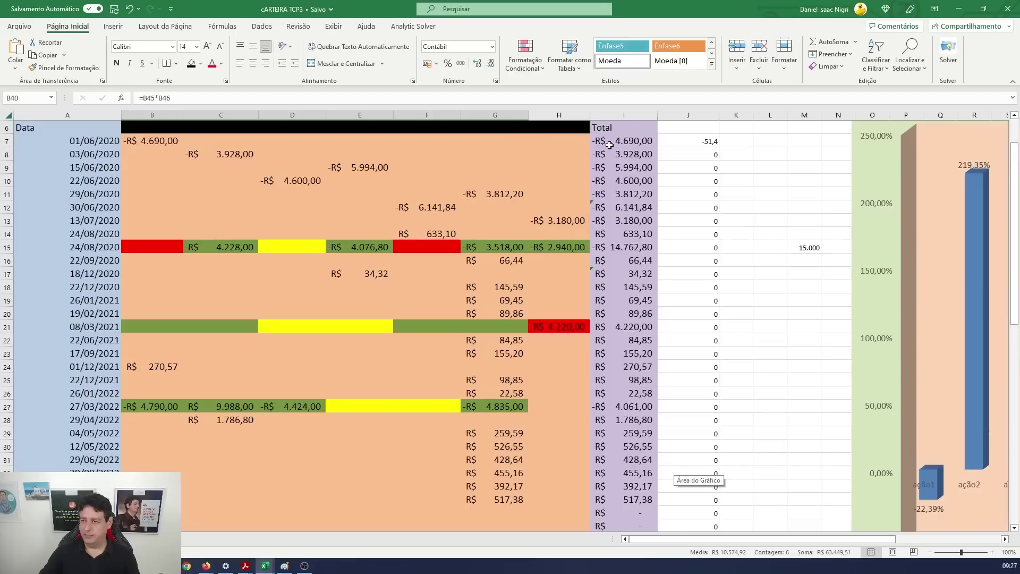
Step: Review the Total column's cash flows from 01/06/2020, its final portfolio value in I40 and its annualized return
drag(610, 145, 615, 485)
click(619, 499)
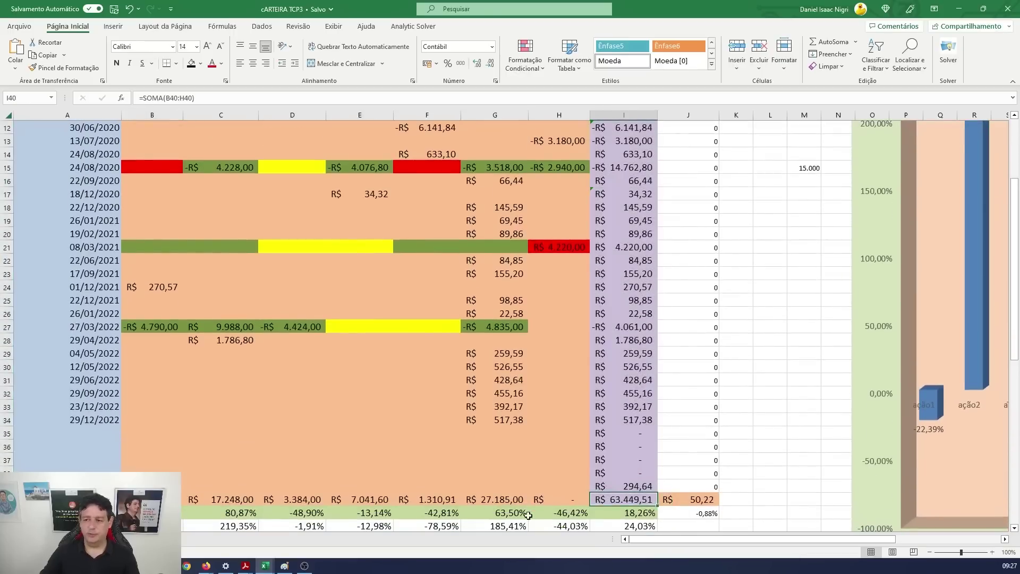
click(624, 511)
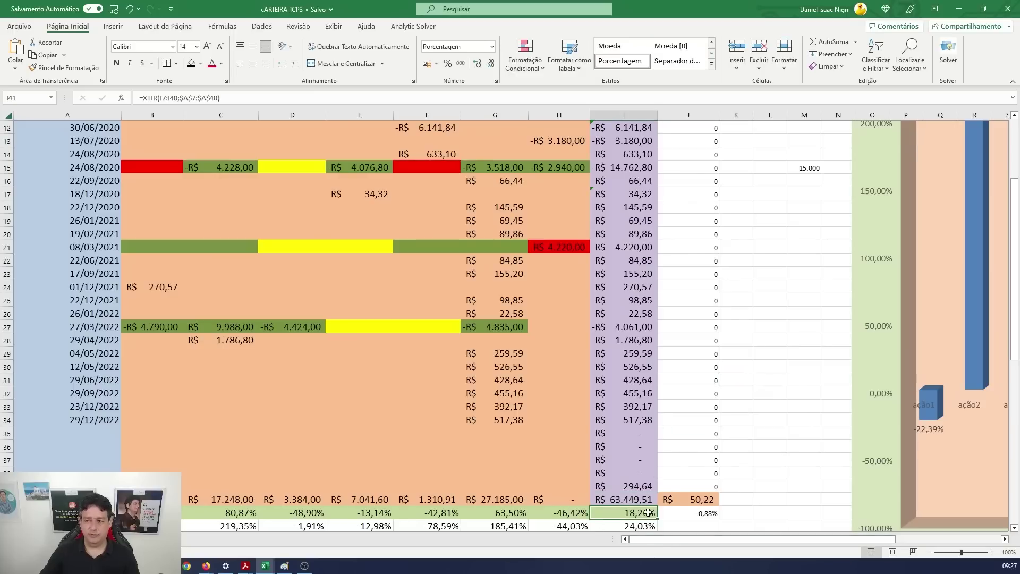
Step: Check the benchmark's annualized return in J41 and identify its index from the SMAC11 column heading
click(712, 513)
scroll(751, 347, up, 1)
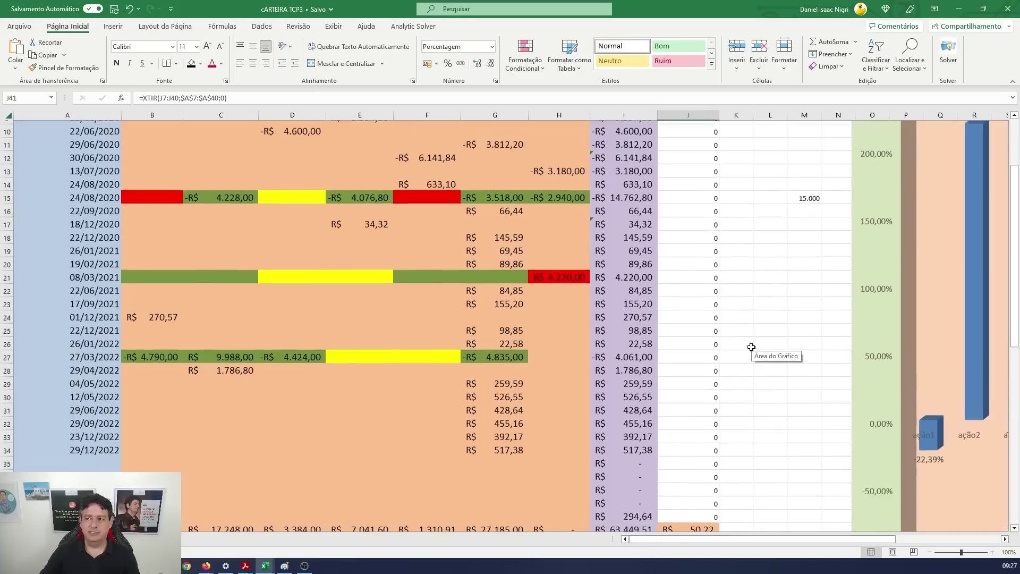
scroll(751, 347, up, 2)
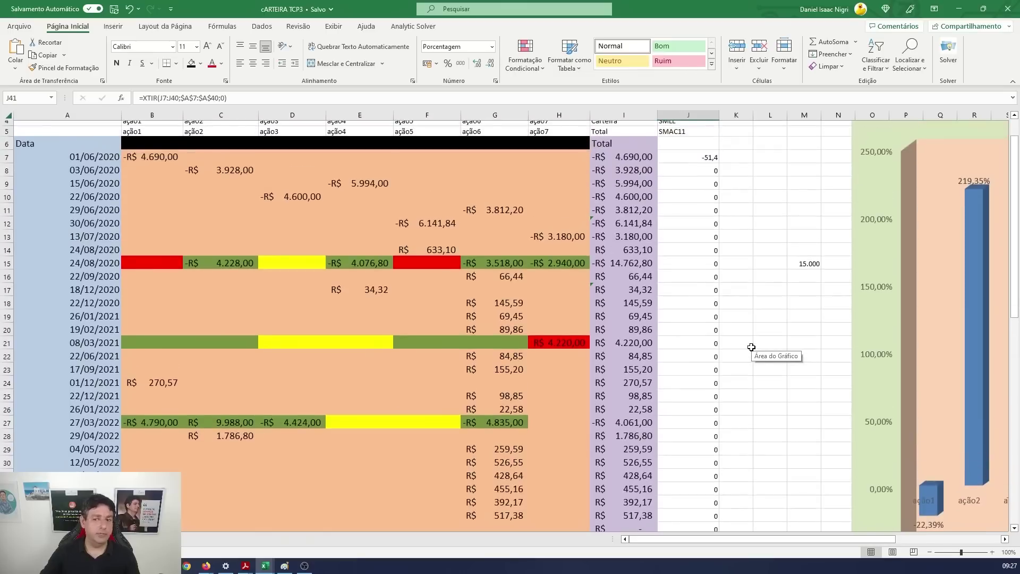
scroll(751, 346, down, 1)
scroll(751, 346, up, 1)
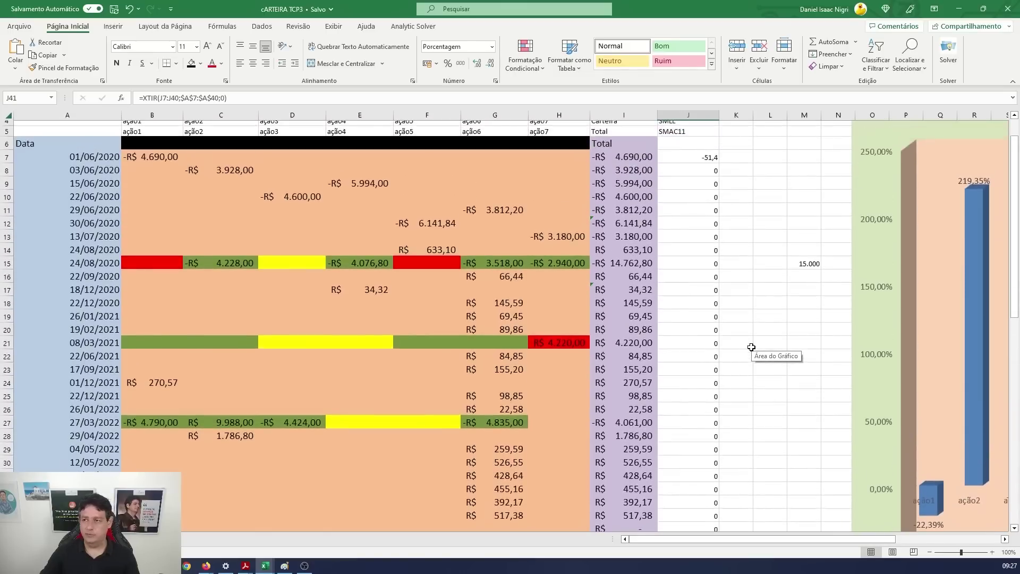
click(702, 135)
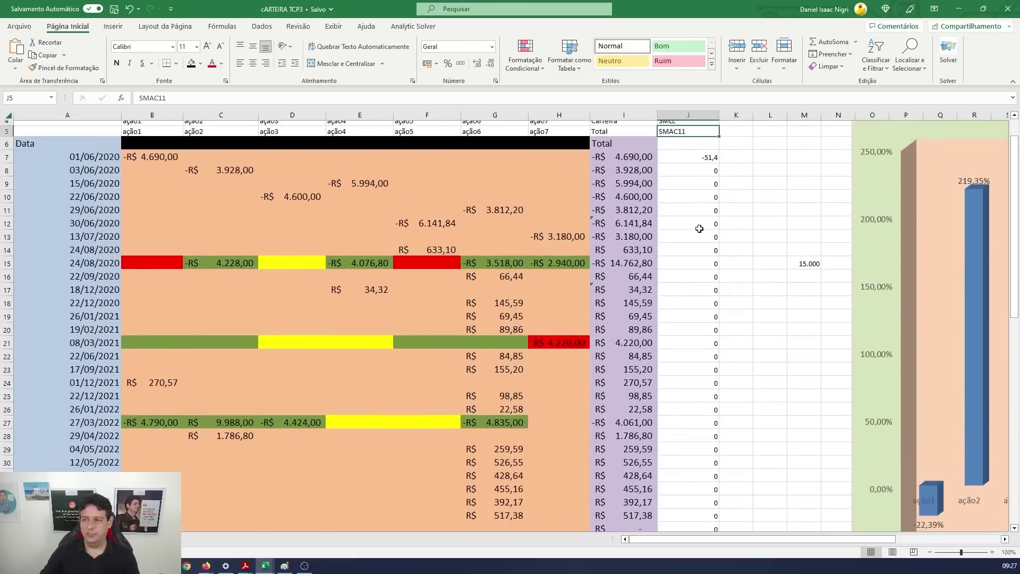
scroll(697, 244, down, 3)
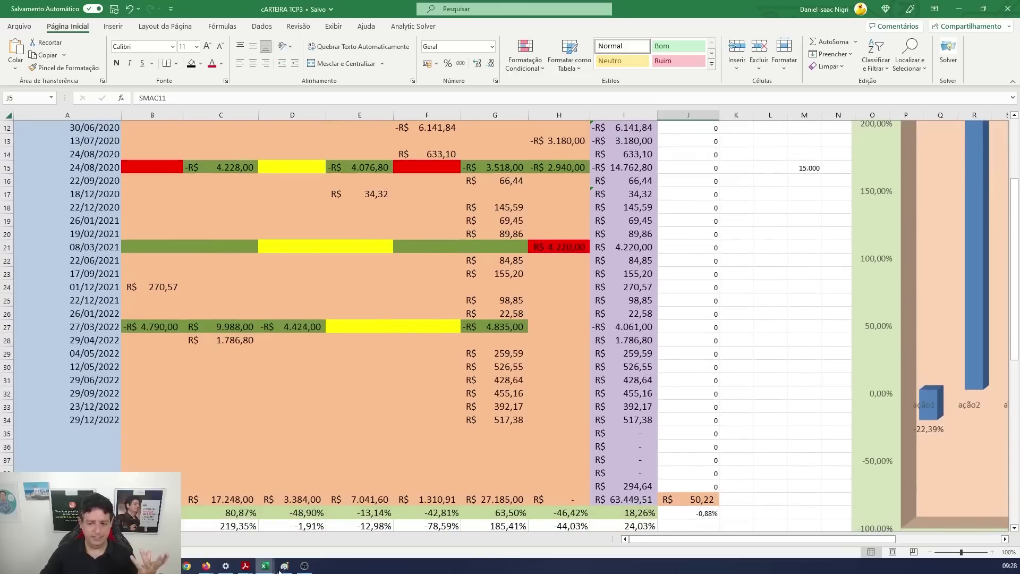
Step: Switch to the cARTEIRA tcp4 workbook and compare the annualized returns of Total and SMAC11 in row 39
mouse_move(264, 568)
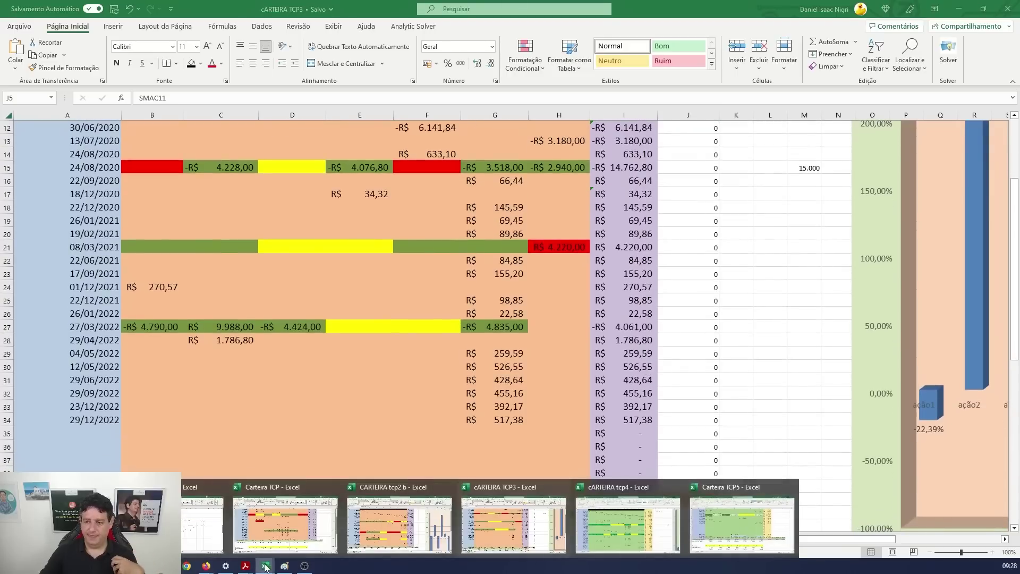
click(606, 503)
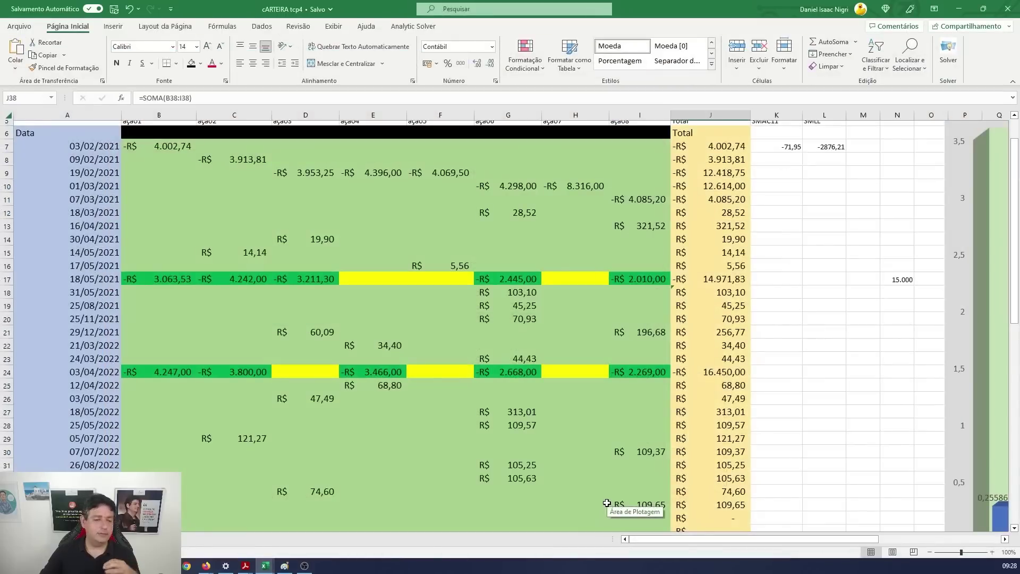
scroll(606, 503, down, 3)
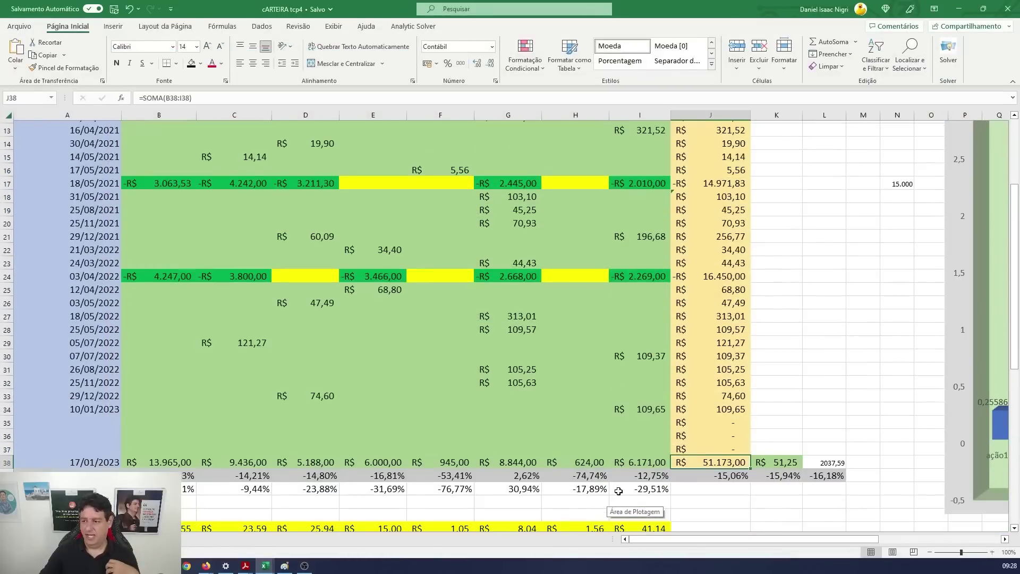
click(712, 476)
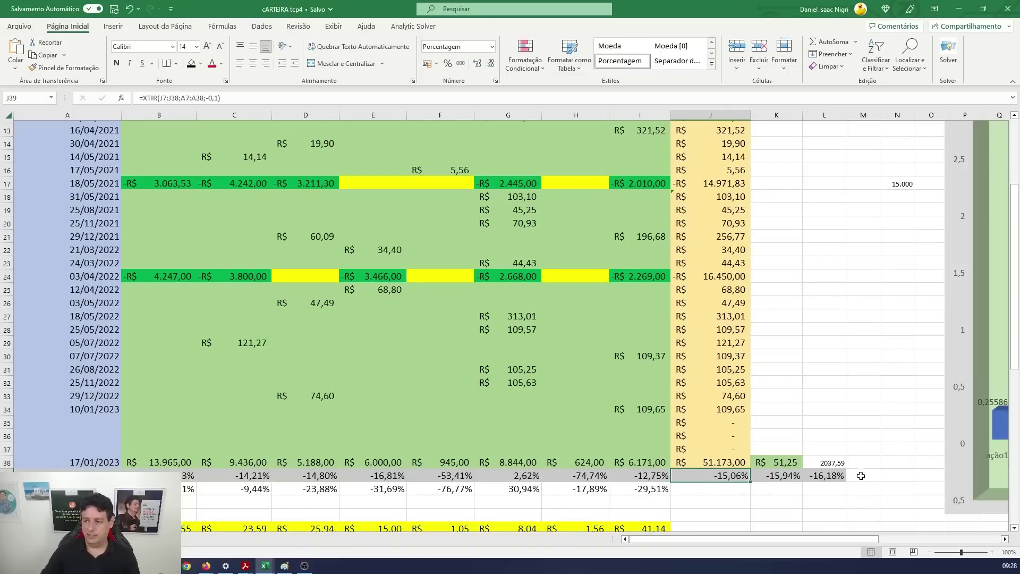
click(782, 477)
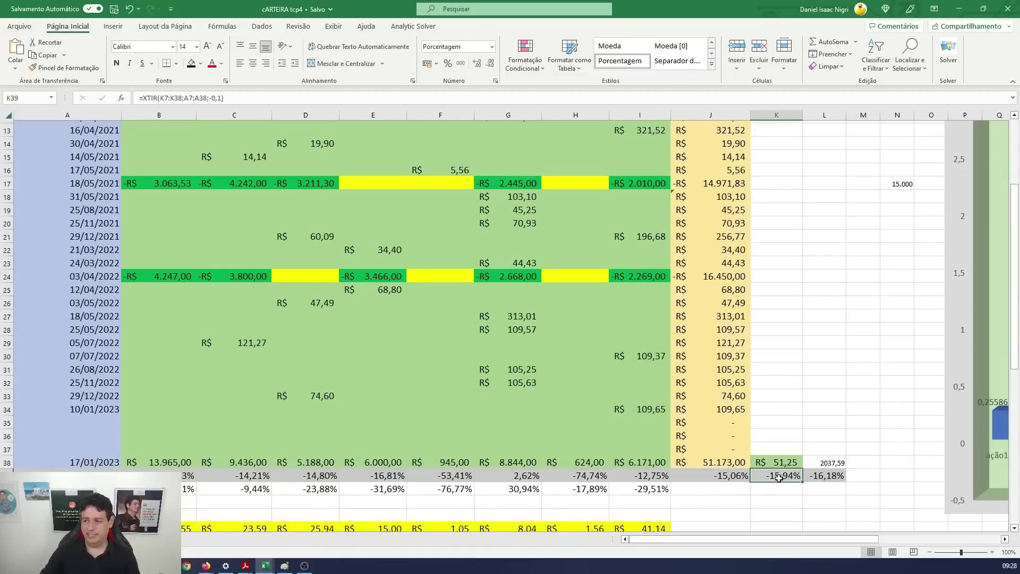
Step: Compare the annualized returns of Total, SMAC11 and SMLL in J39:L39 and check their column headings
click(824, 477)
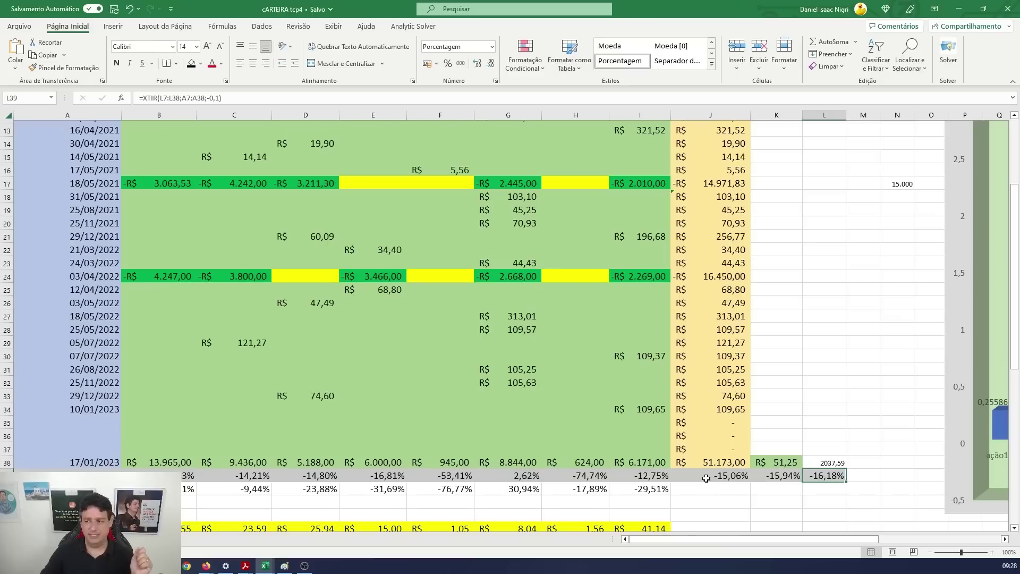
drag(712, 476, 836, 477)
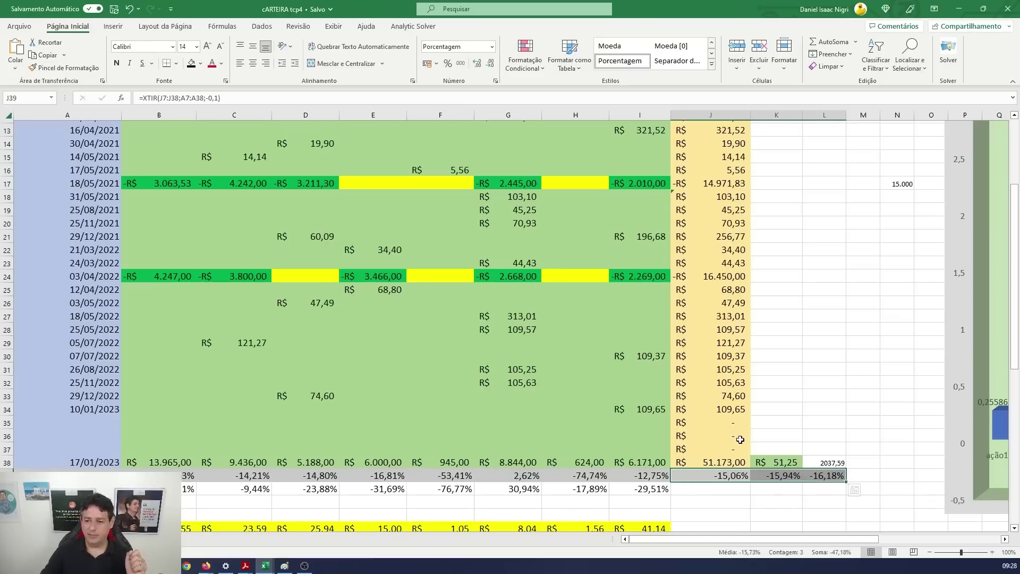
scroll(740, 440, up, 3)
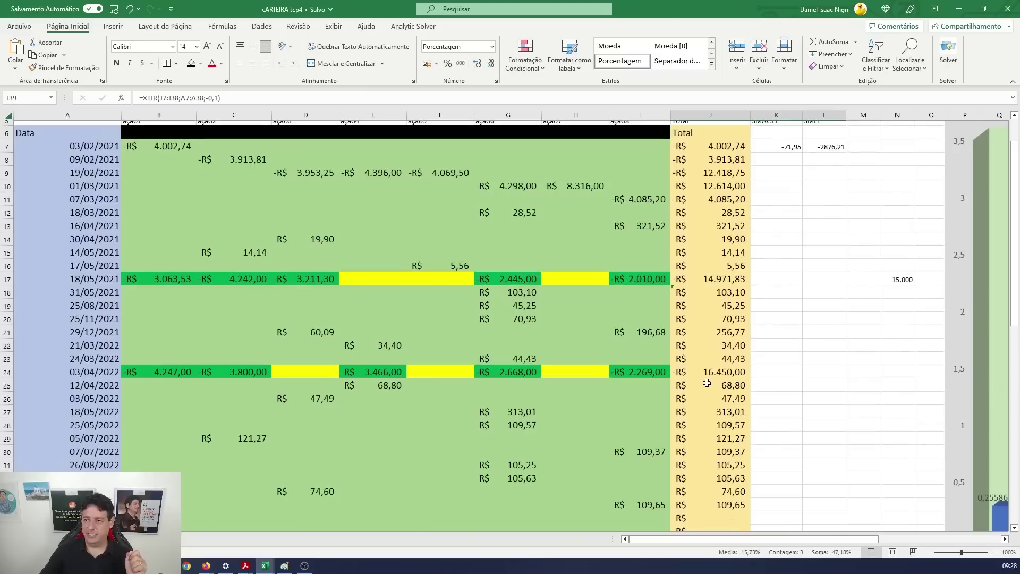
Step: Compare ação07's initial purchase in H10 with its final position in H38, and recheck the Total annualized return in J39
click(571, 187)
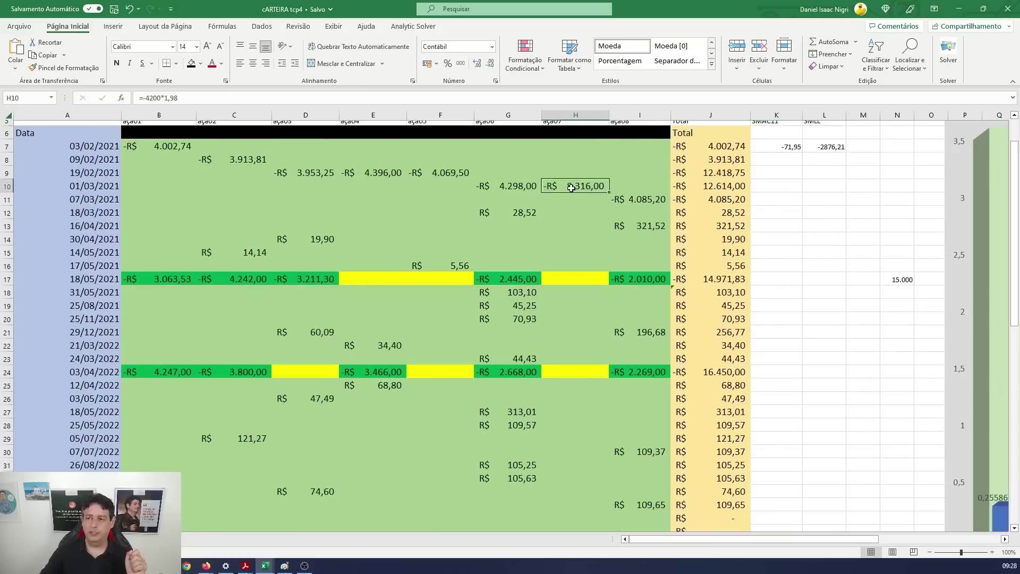
scroll(573, 235, down, 3)
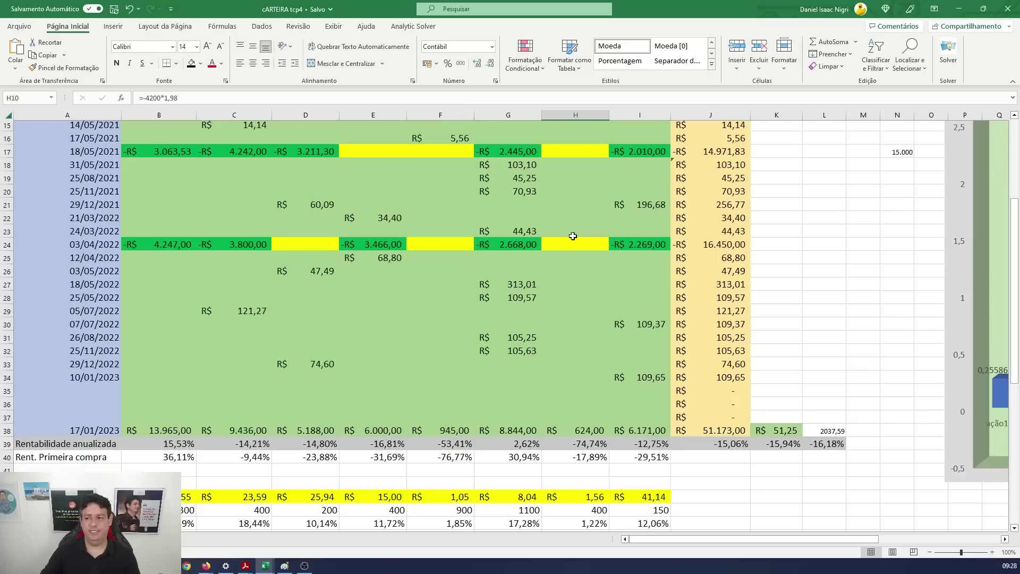
click(578, 432)
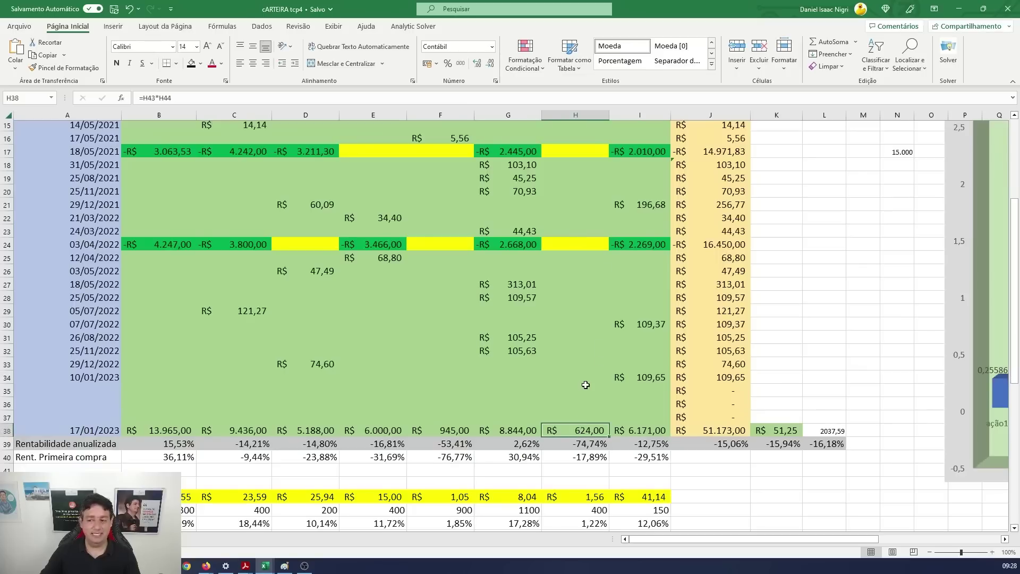
scroll(586, 384, up, 2)
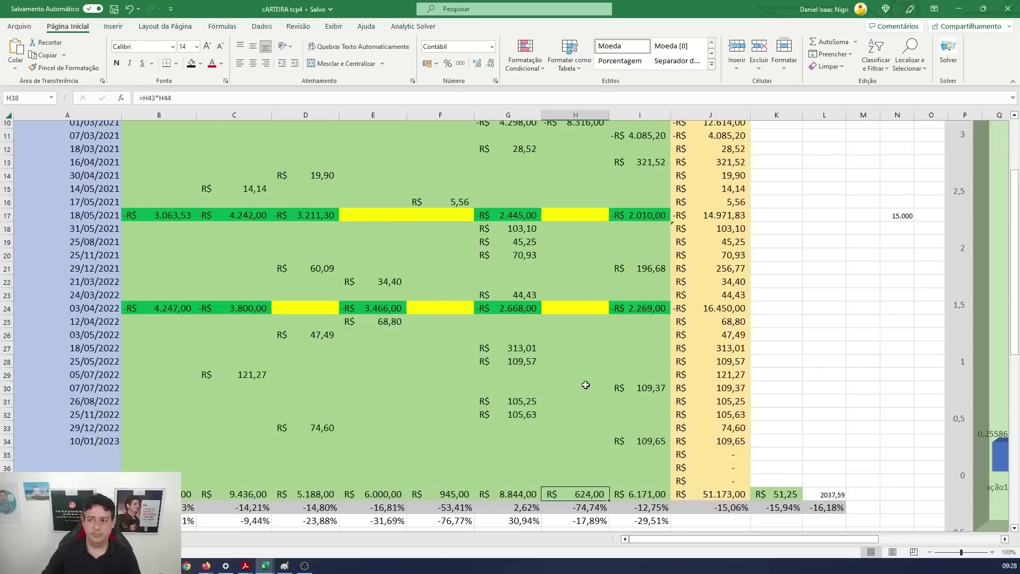
click(722, 505)
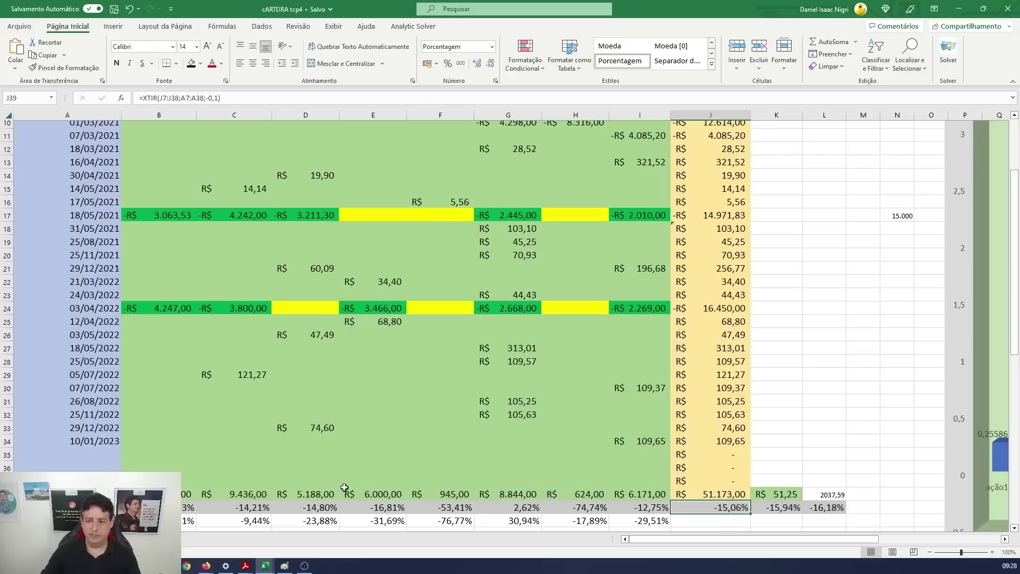
Step: Switch to the Carteira TCP5 workbook and review its cash flows from 07/02/2022 through the final position values in row 32
mouse_move(264, 568)
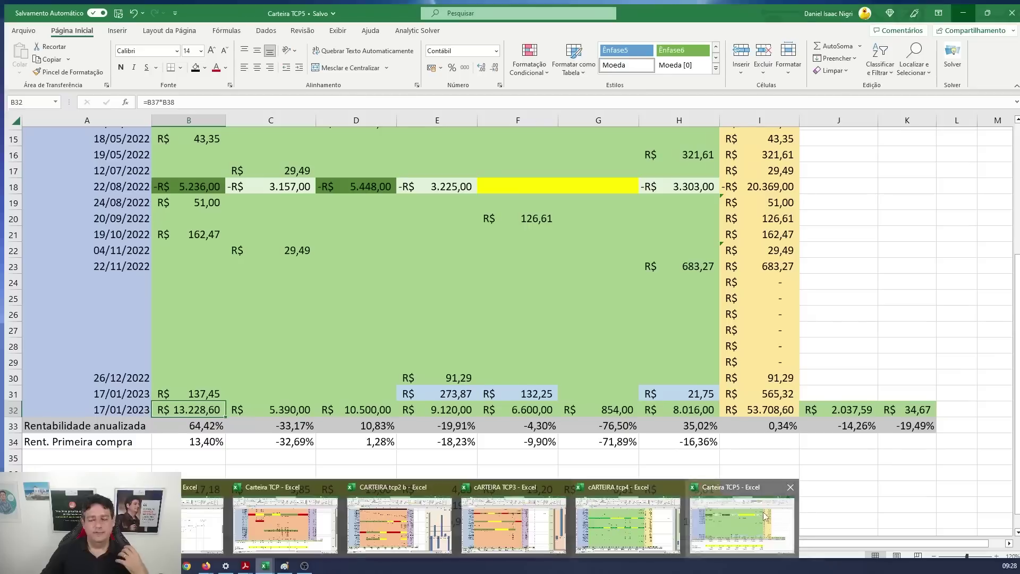
click(765, 515)
scroll(762, 508, up, 3)
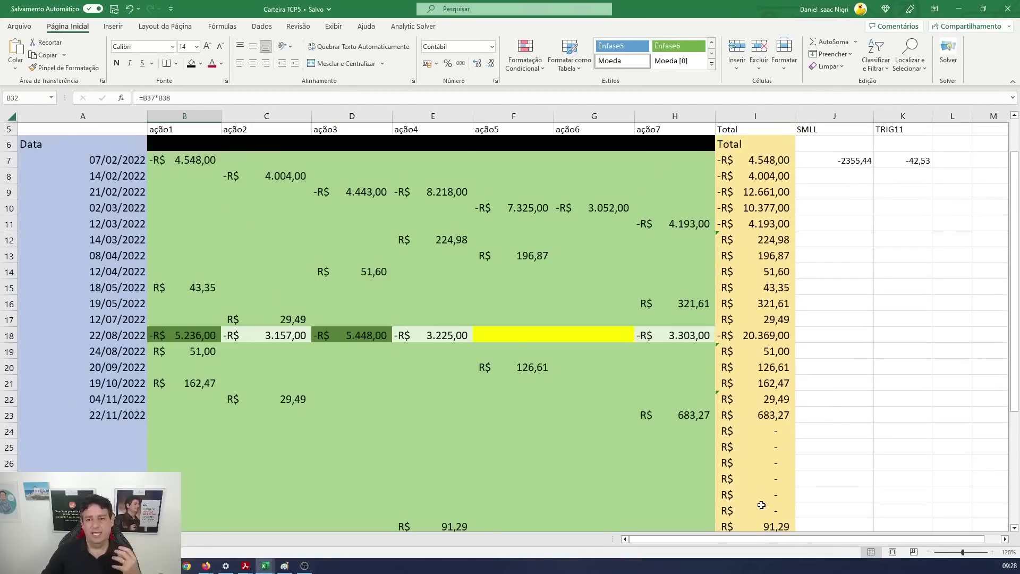
scroll(761, 505, down, 1)
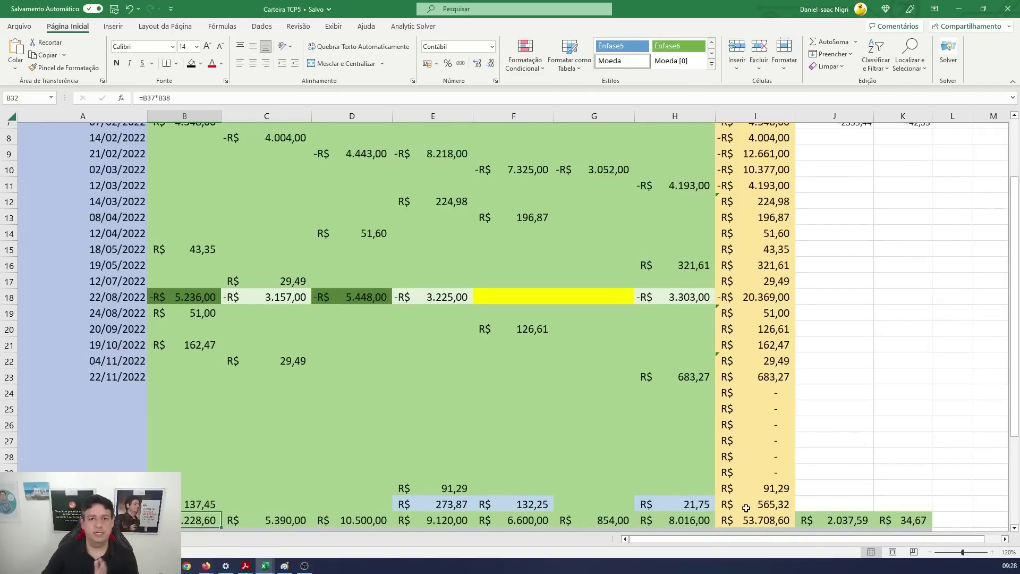
scroll(746, 508, up, 1)
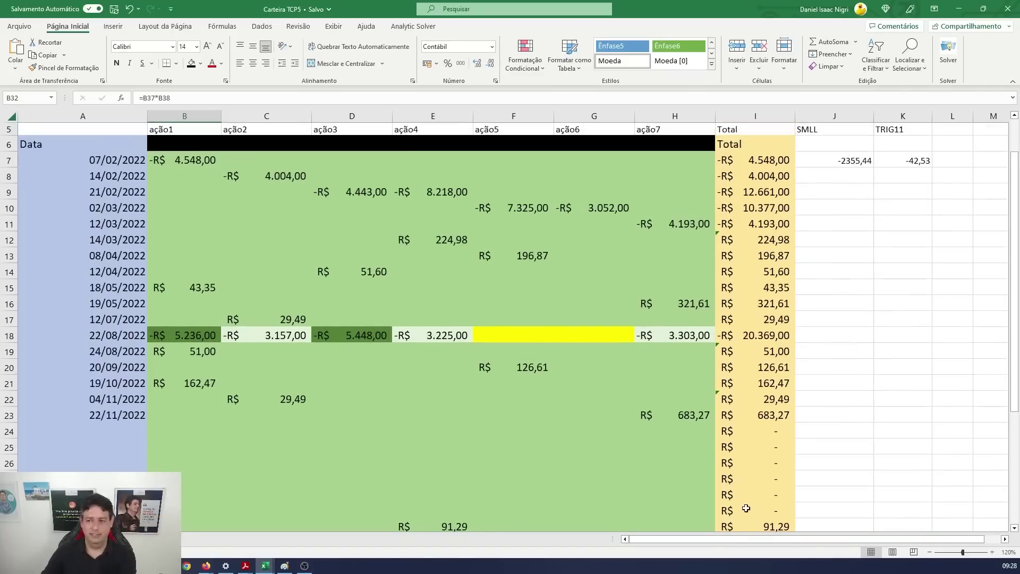
scroll(746, 508, down, 1)
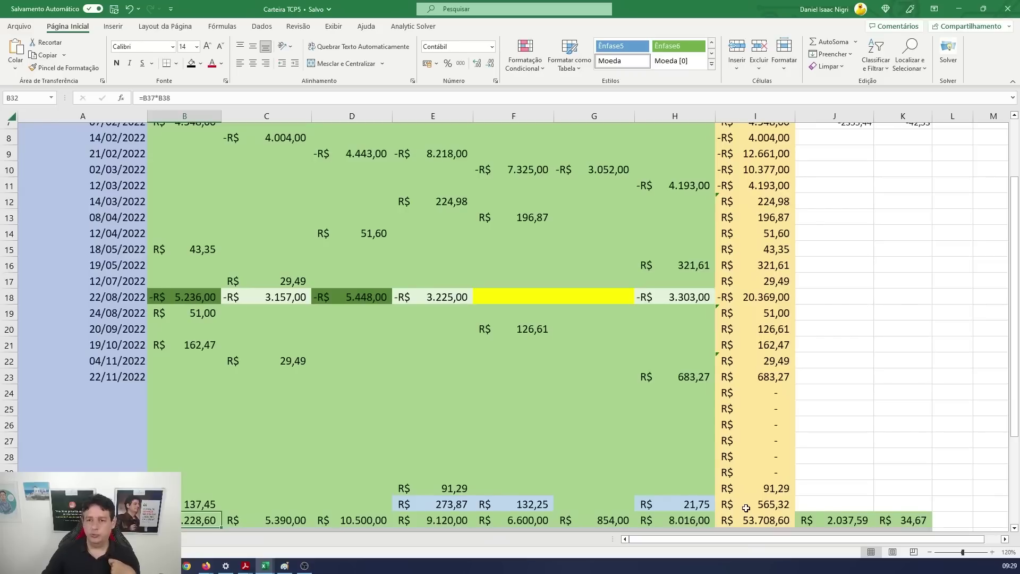
scroll(746, 508, down, 1)
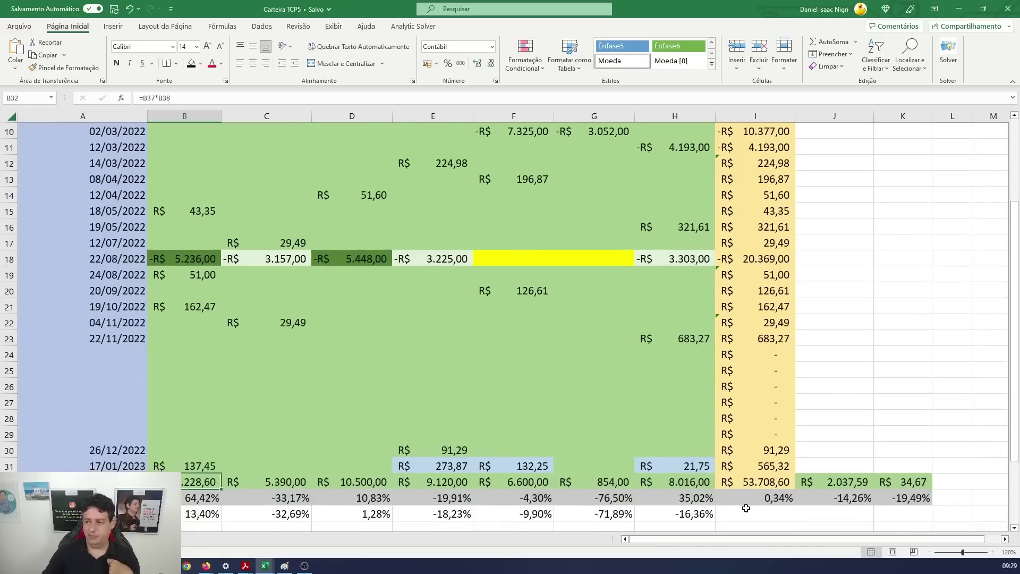
Step: Check the annualized return of Total in I33 against the SMLL benchmark in J33
click(762, 495)
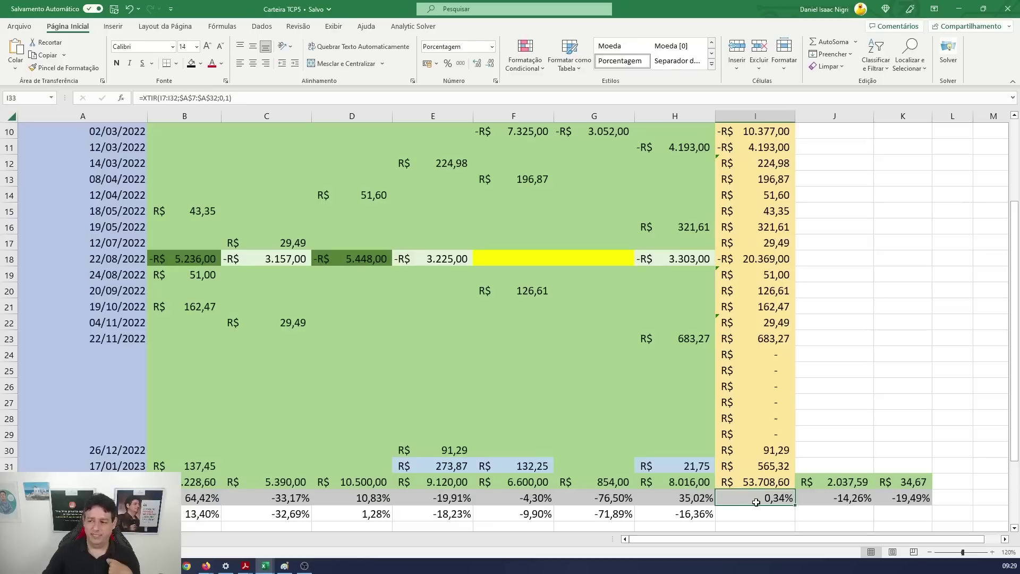
click(853, 504)
scroll(847, 495, up, 3)
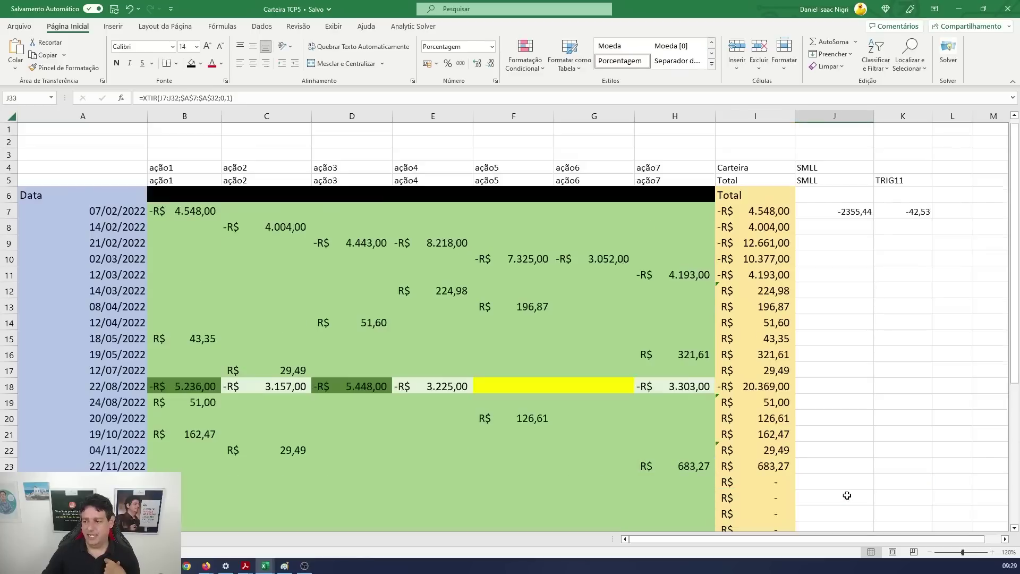
scroll(847, 495, down, 3)
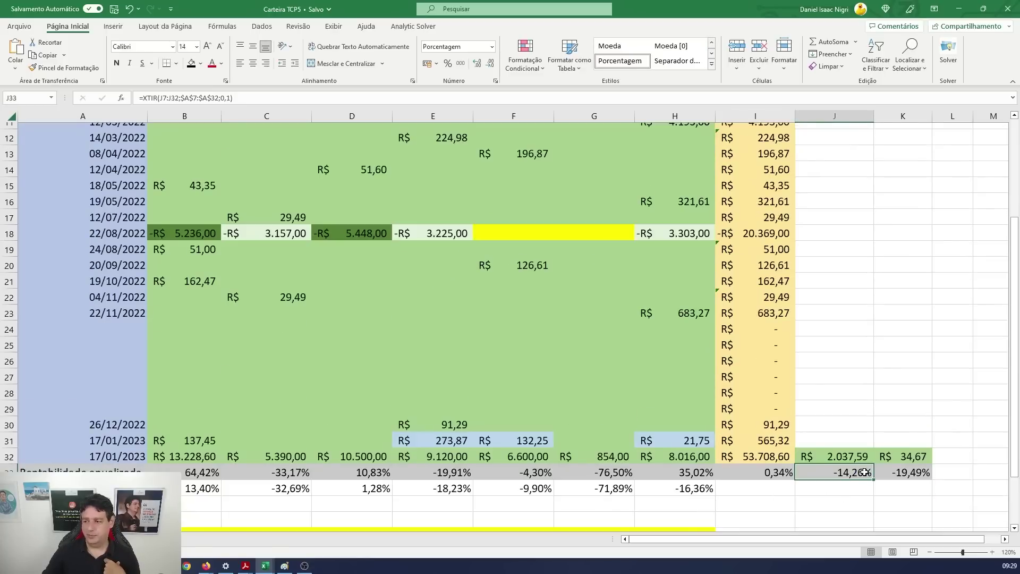
Step: Identify the TRIG11 benchmark in K5, check its annualized return in K33, and compare Total with SMLL in I33:J33
scroll(915, 472, up, 3)
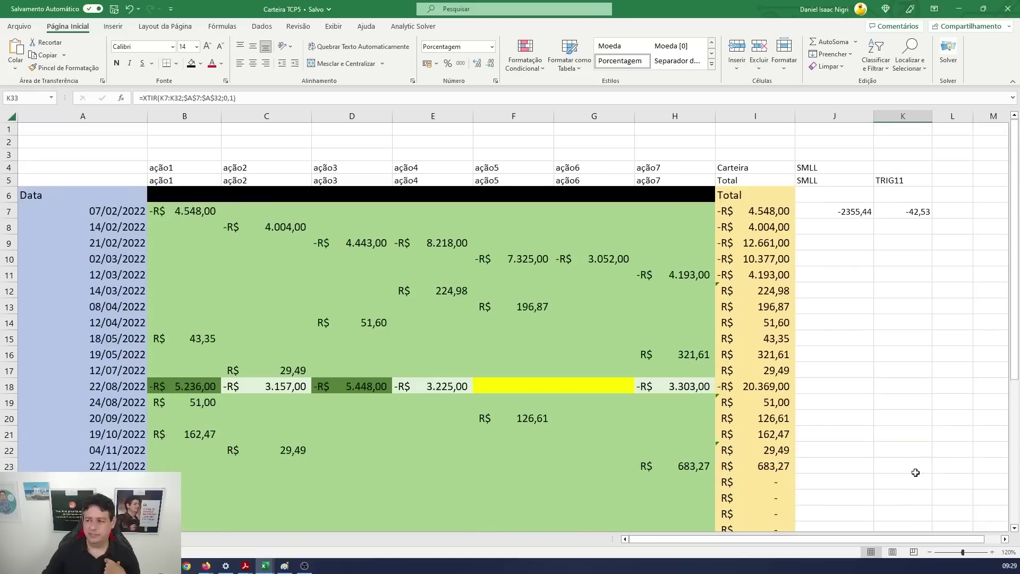
click(886, 181)
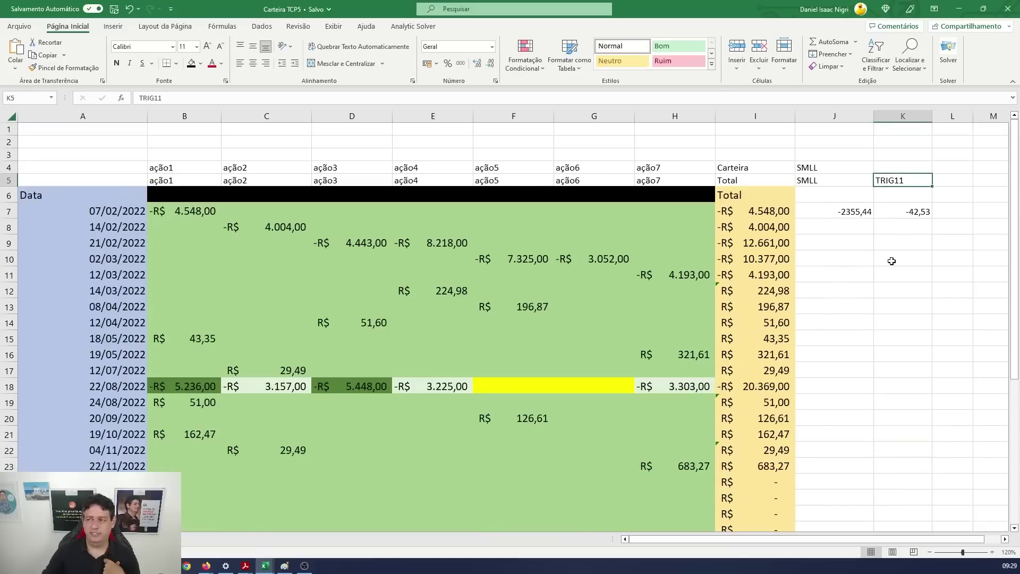
scroll(916, 331, down, 3)
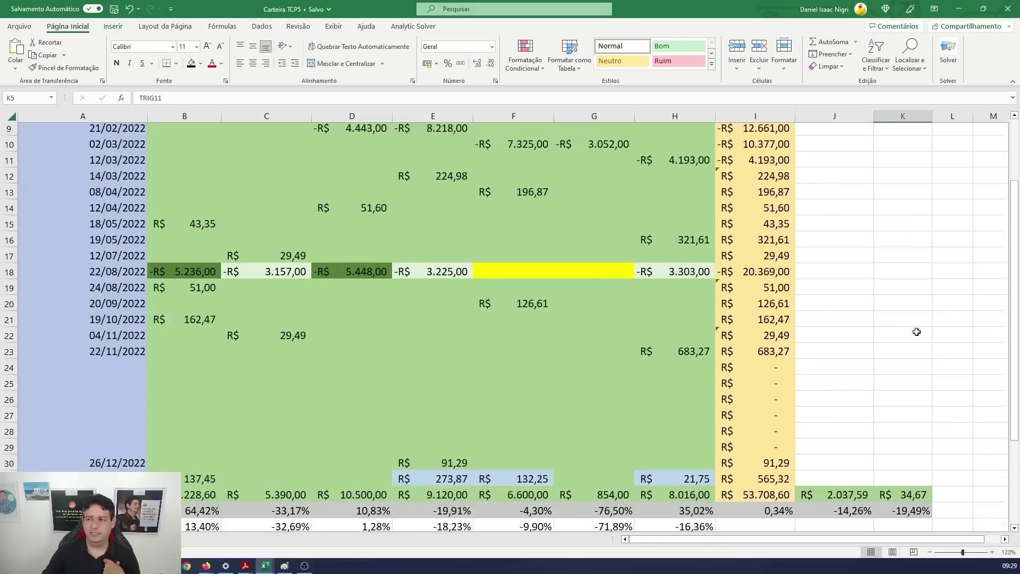
click(905, 511)
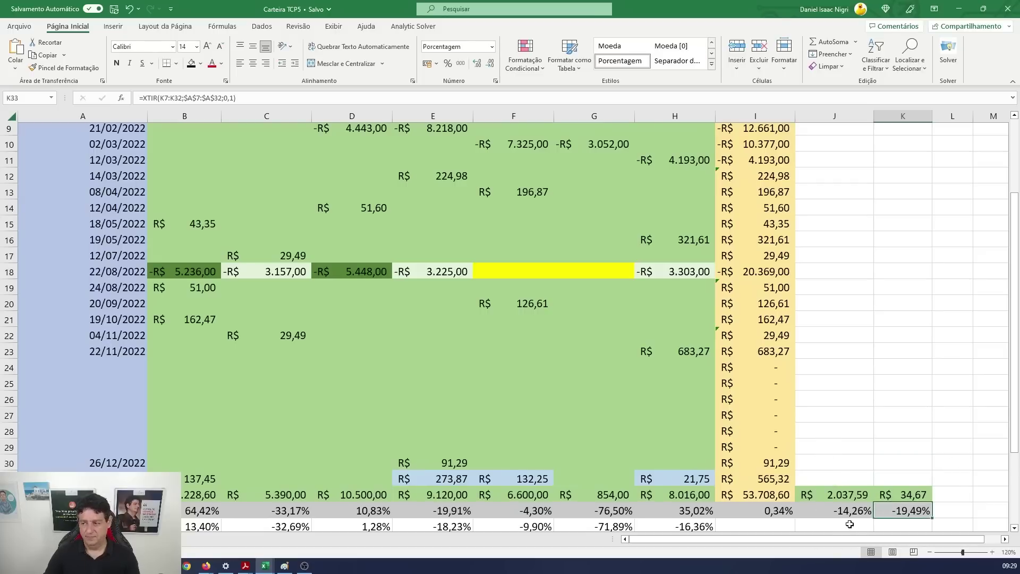
click(773, 512)
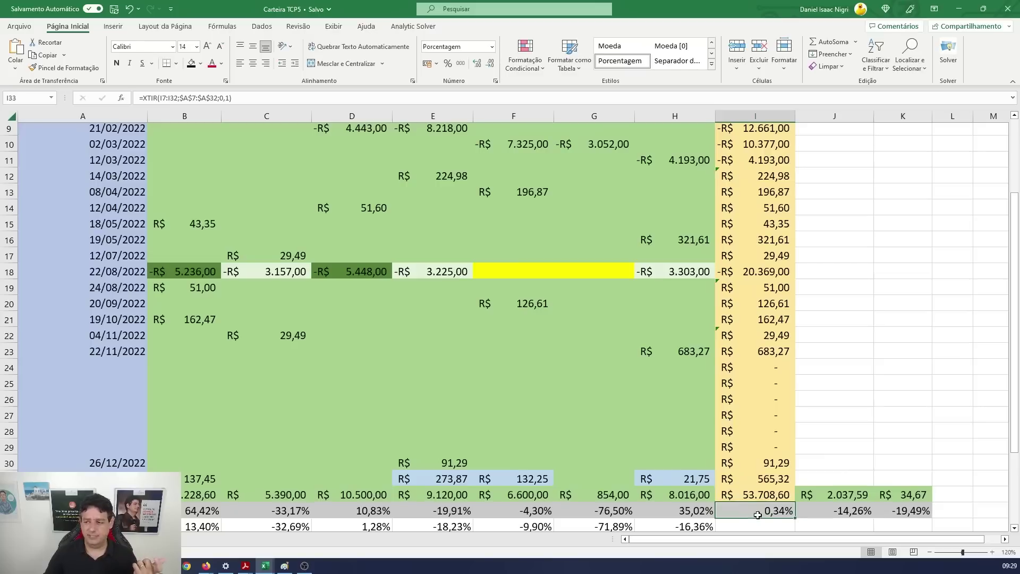
drag(759, 513, 850, 511)
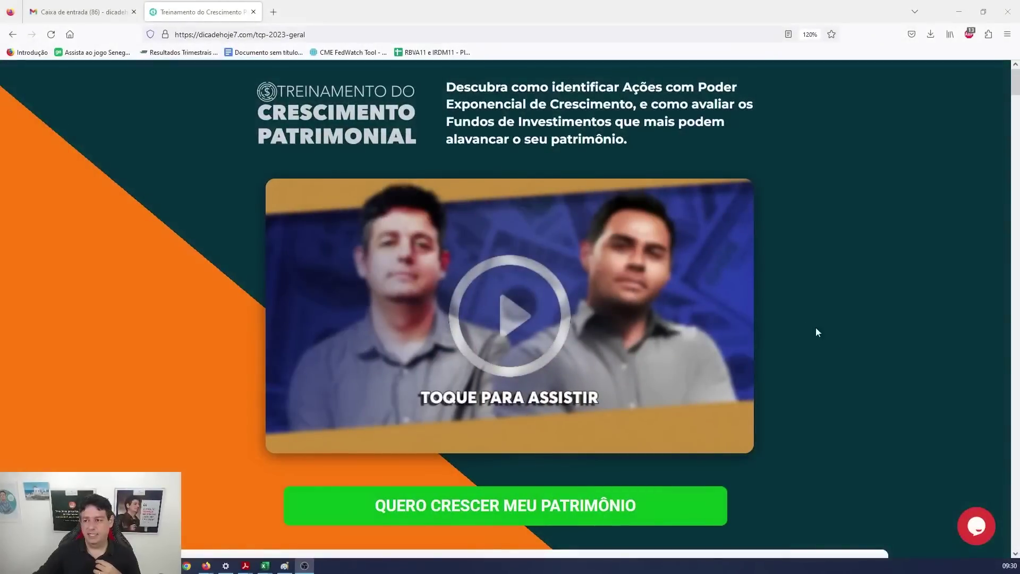
Step: Review the TCP 2023 sales page in the browser, covering its small-cap strategy, discount, previous TCP results charts and enrollment offer
scroll(828, 333, down, 10)
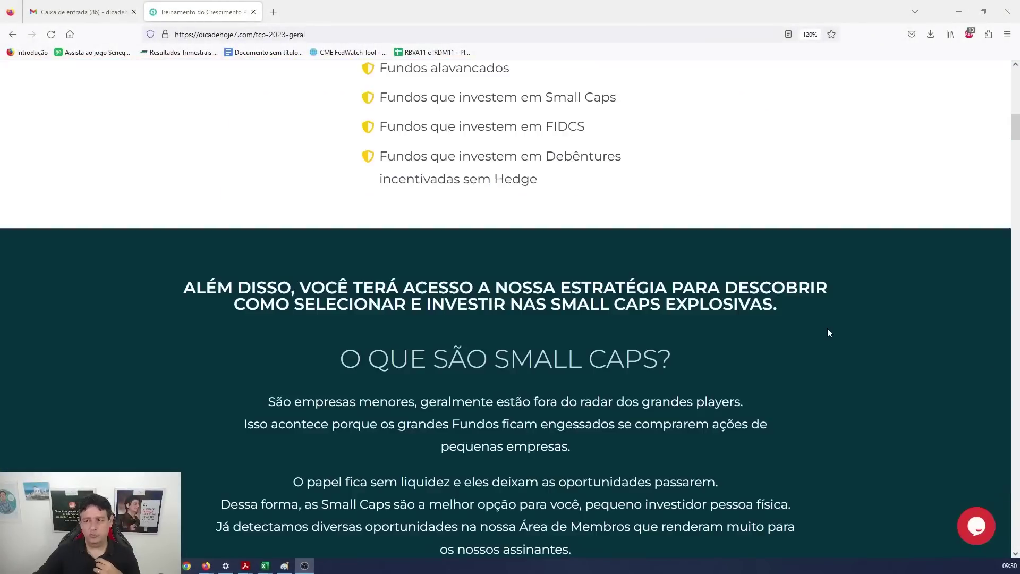
scroll(828, 329, down, 13)
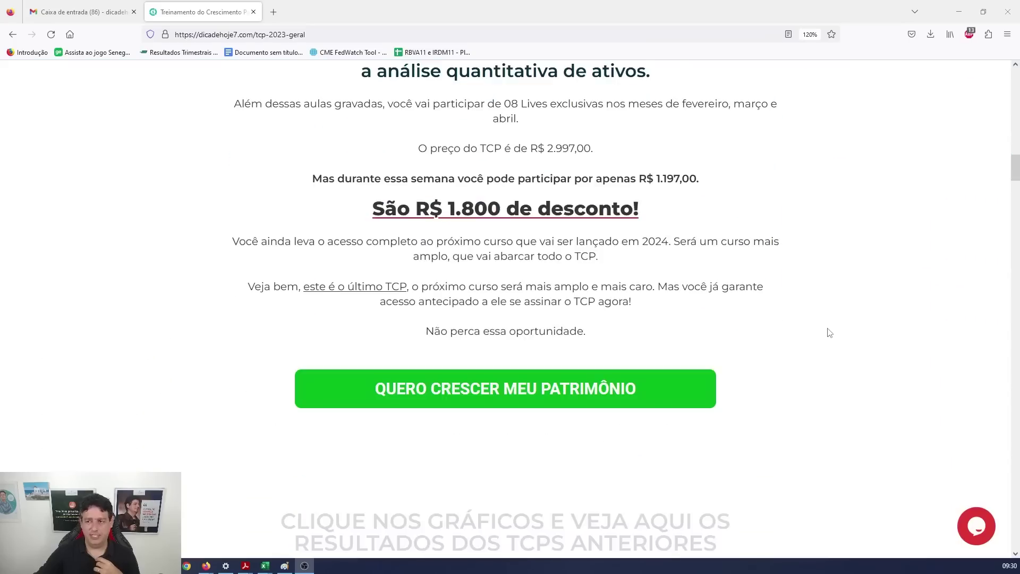
scroll(829, 332, up, 6)
scroll(828, 333, down, 11)
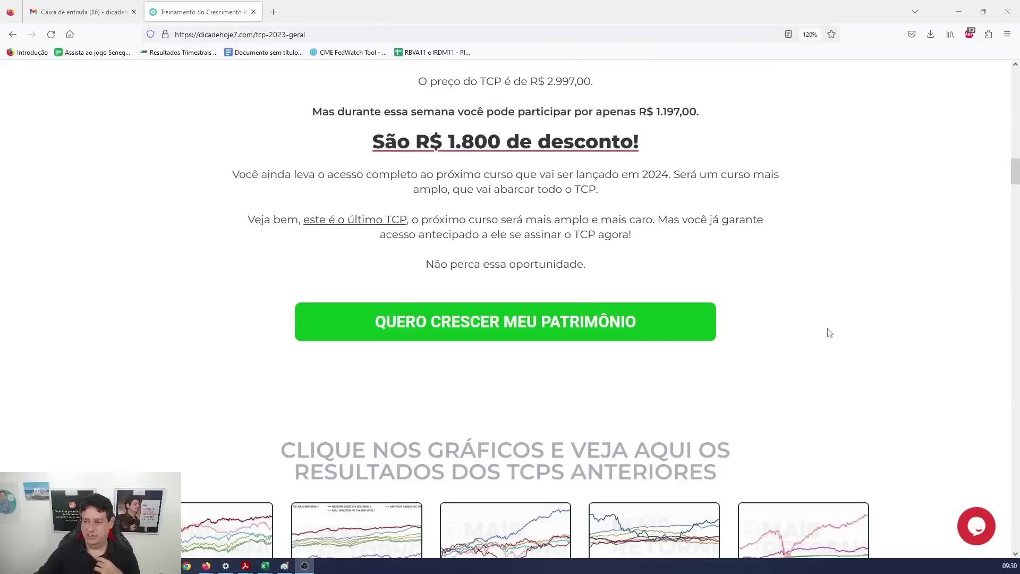
scroll(829, 333, up, 2)
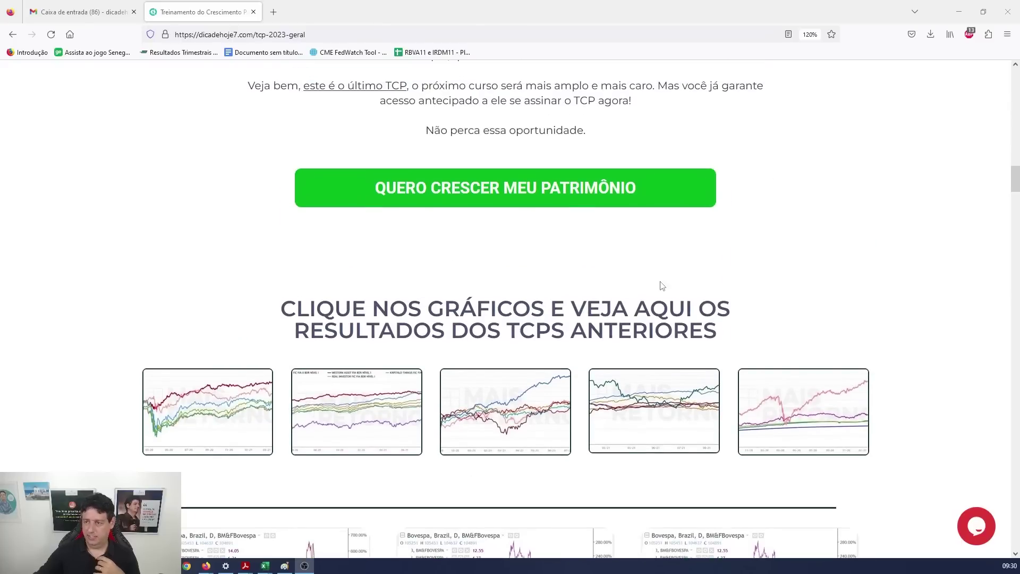
click(549, 201)
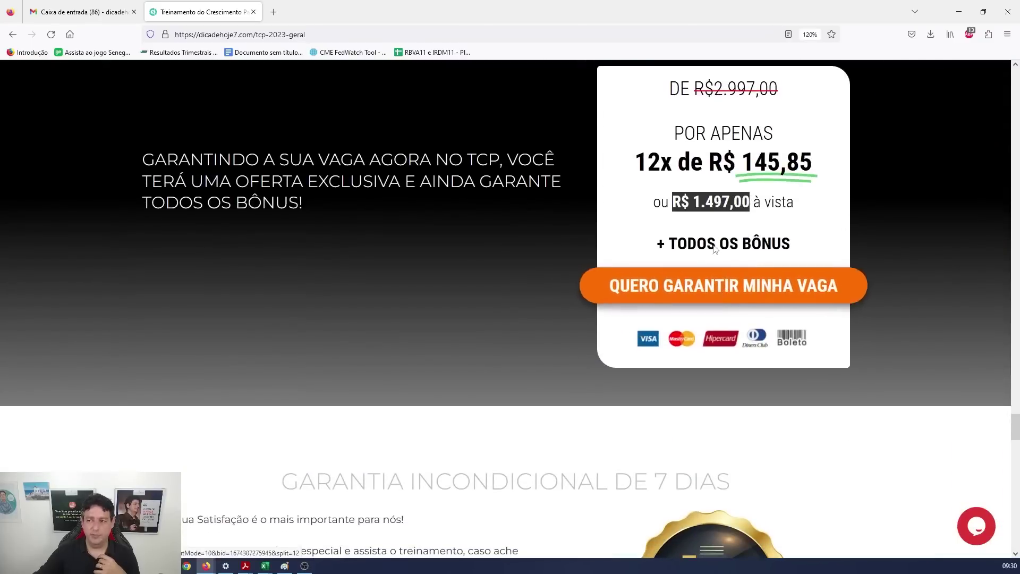
scroll(692, 247, up, 15)
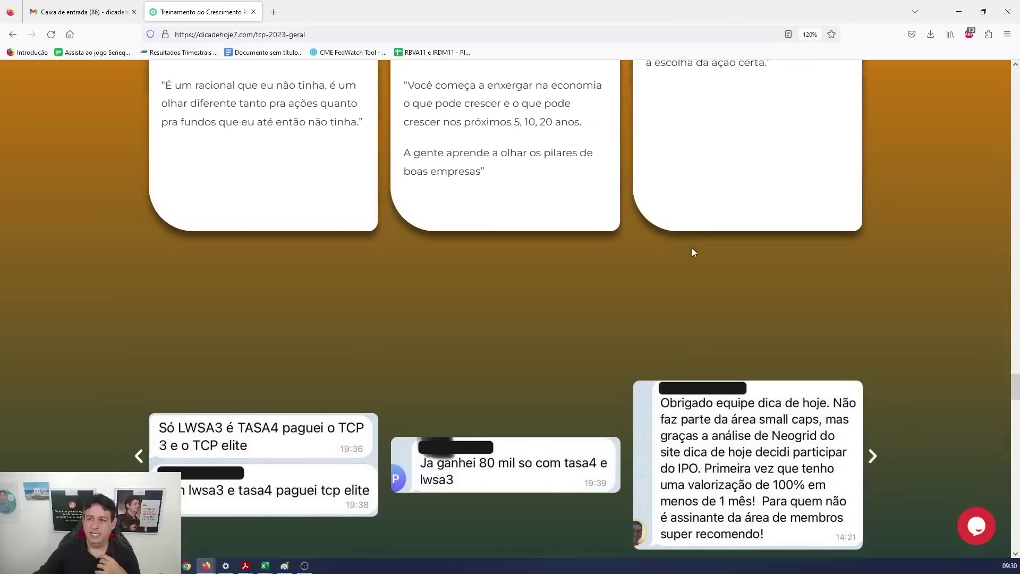